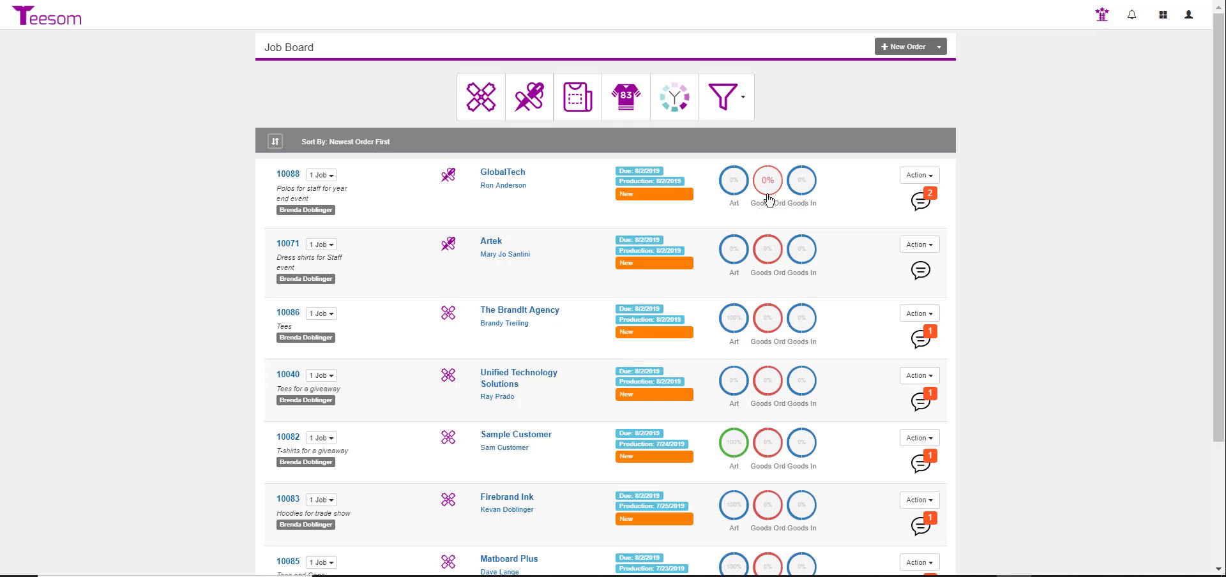
# - Open the left chest artwork of the GlobalTech order for editing
pyautogui.moveTo(769, 199)
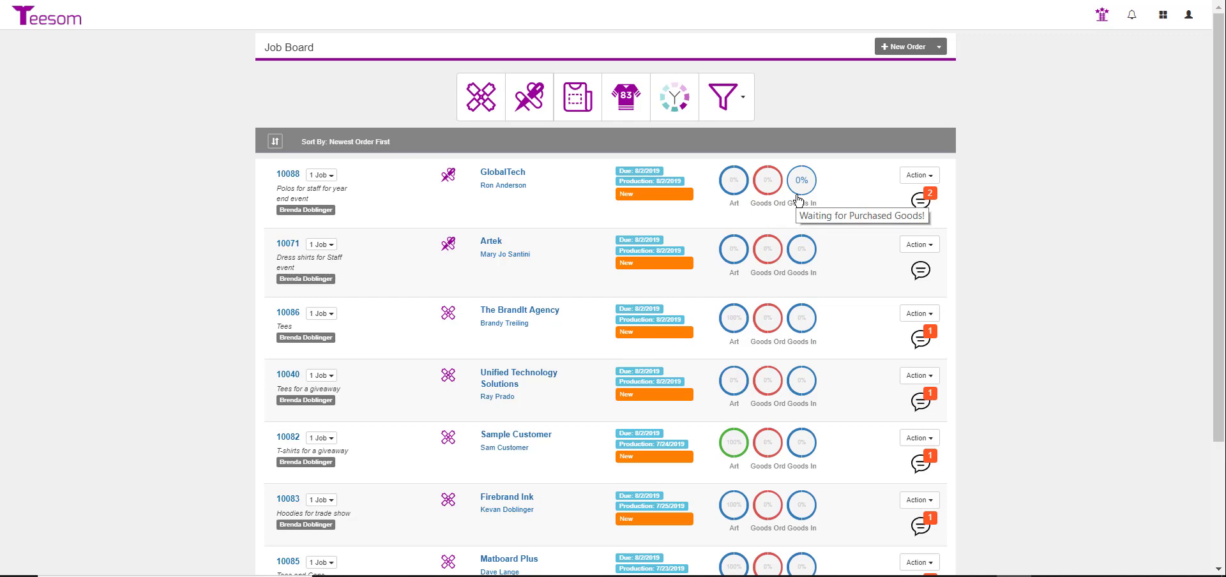
pyautogui.moveTo(728, 197)
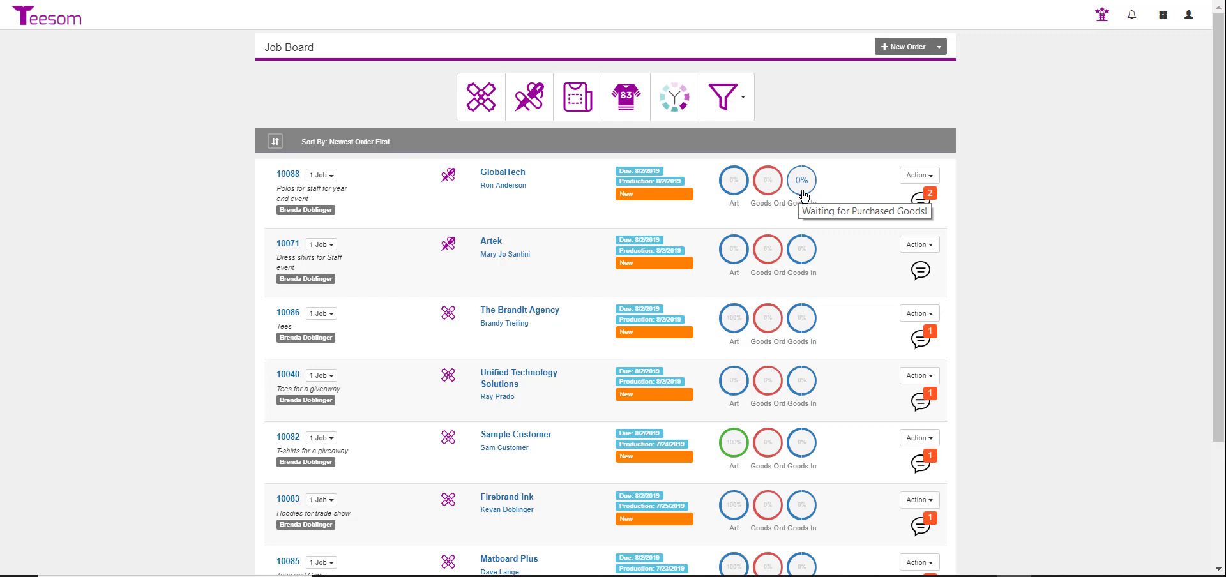
pyautogui.click(734, 182)
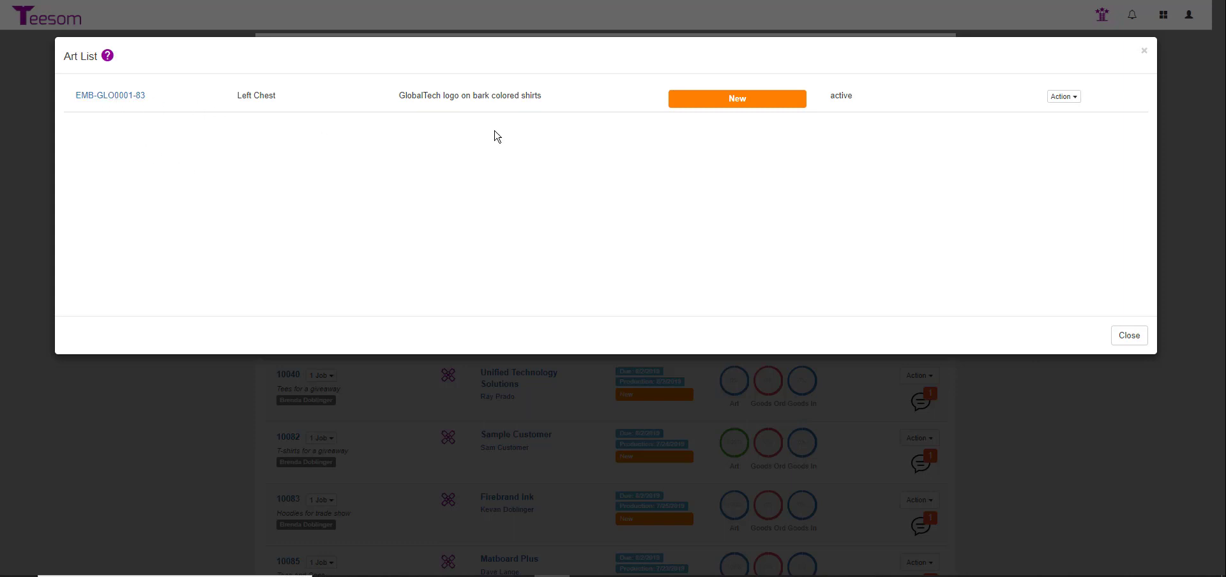
pyautogui.click(1064, 96)
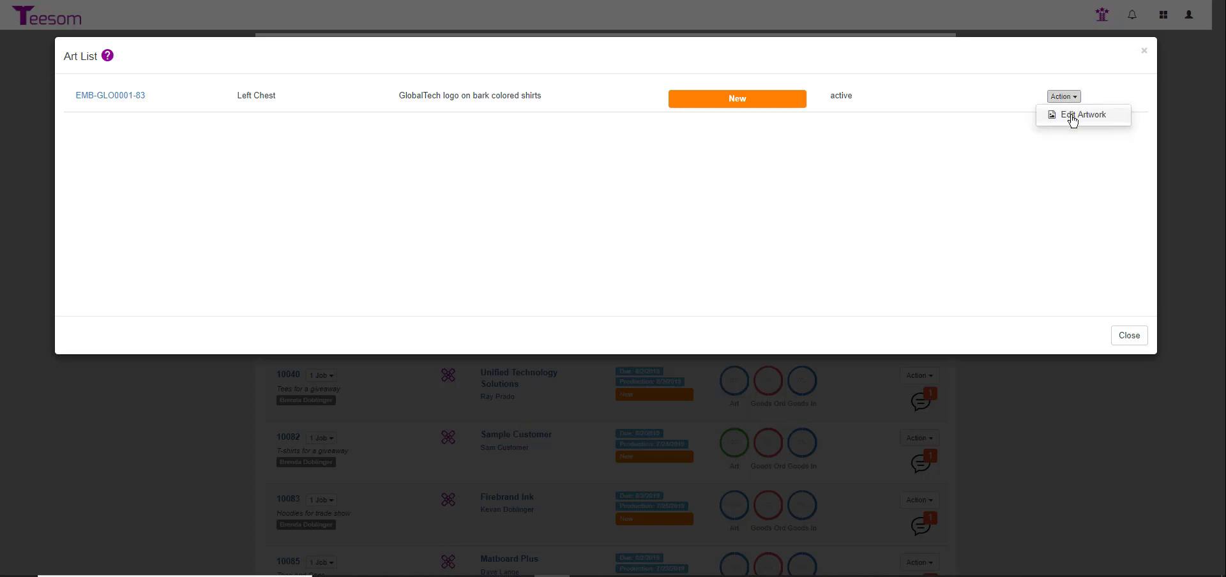
pyautogui.click(1071, 115)
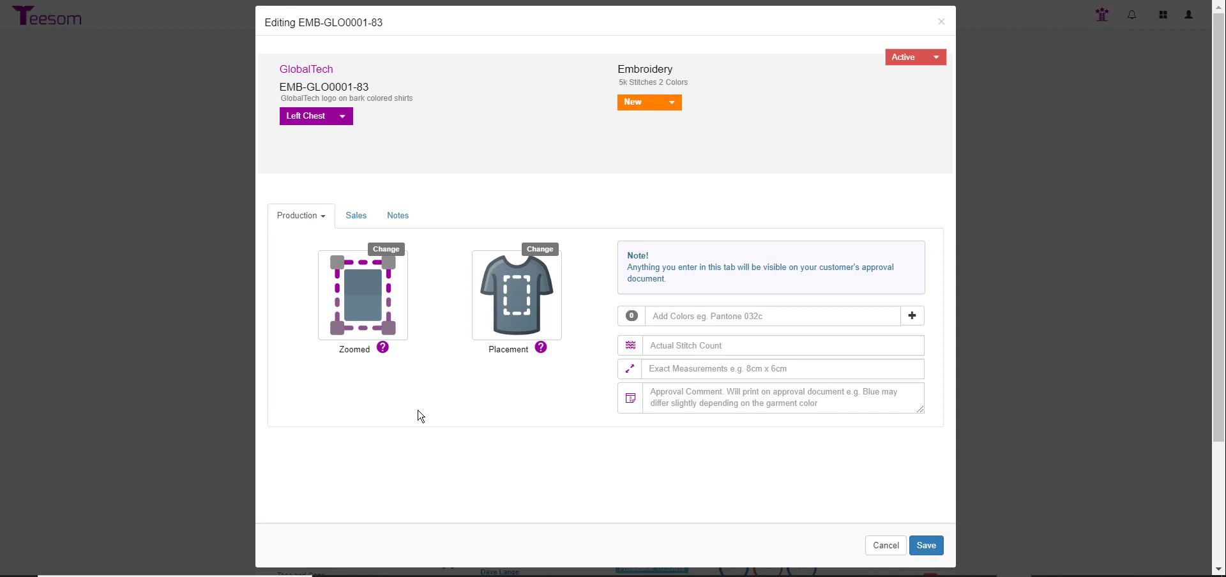
# - Review the artwork's sales image, artist instructions and quote specifications, and return to its approval content
pyautogui.click(351, 220)
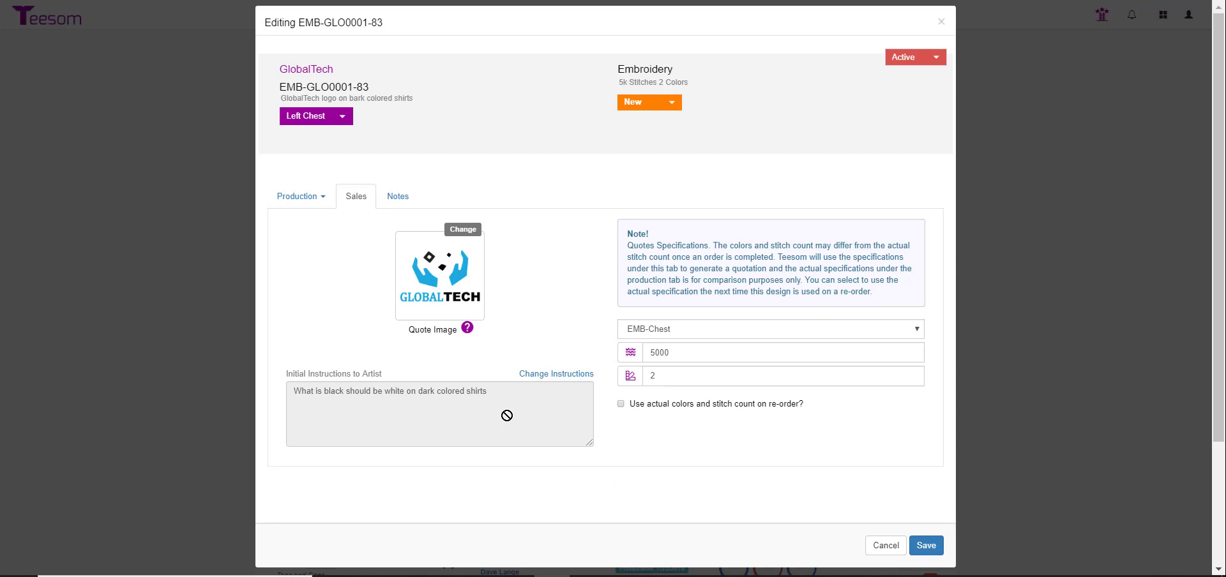
pyautogui.click(290, 199)
pyautogui.click(296, 221)
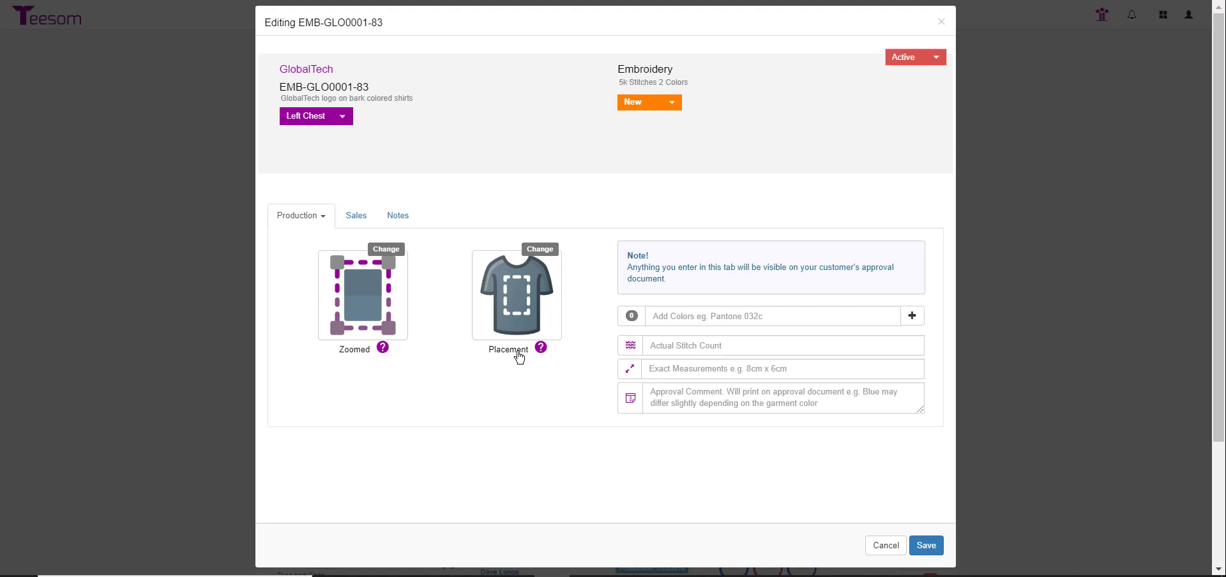
# - Upload GlobalTech customer logo zoomed.png as the zoomed image and GlobalTech customer logo on shirt.png as the placement image
pyautogui.click(383, 251)
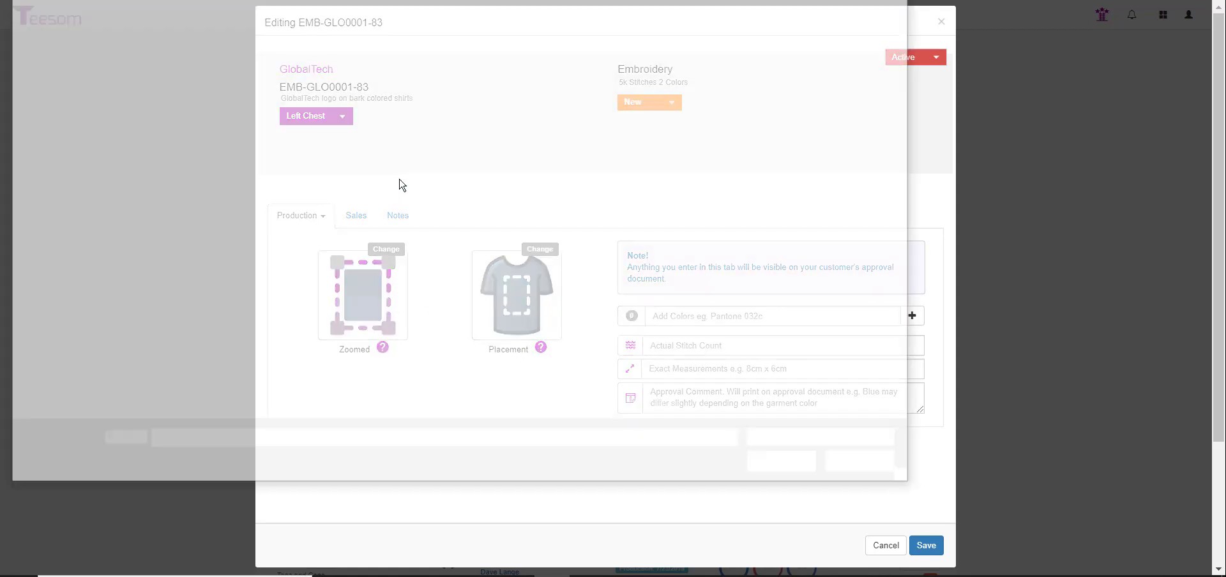
pyautogui.click(351, 38)
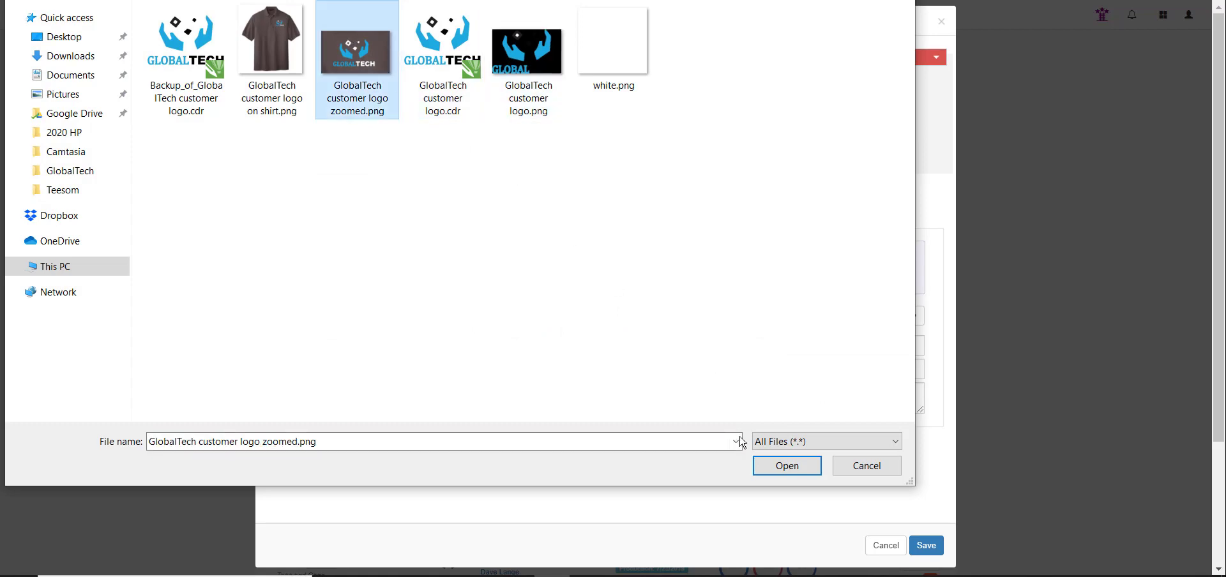
pyautogui.click(766, 466)
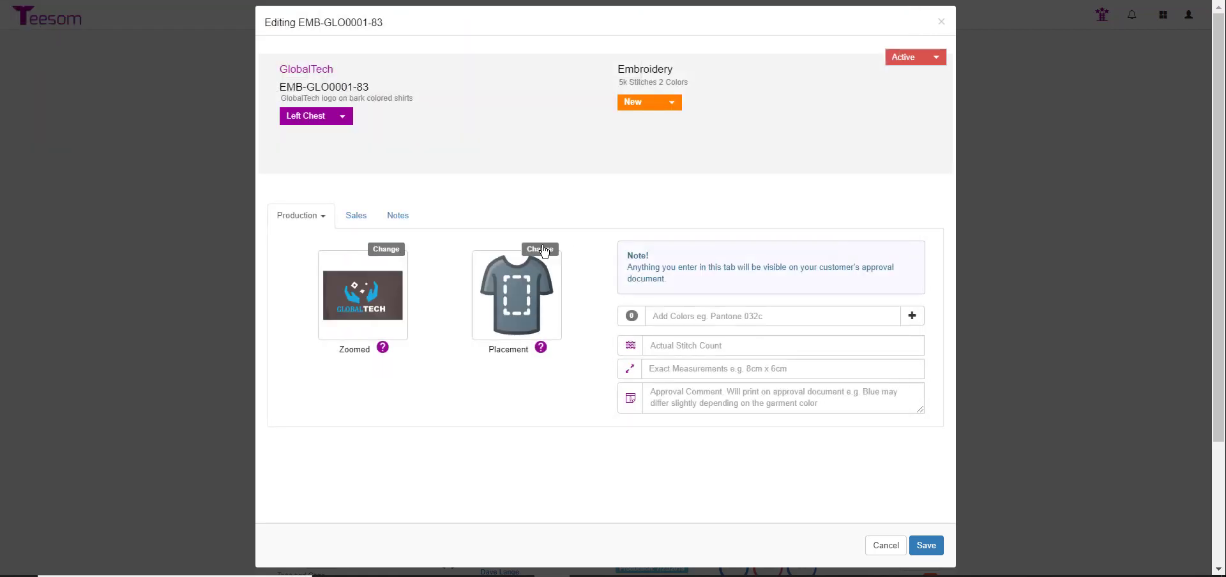
pyautogui.click(540, 248)
pyautogui.click(254, 57)
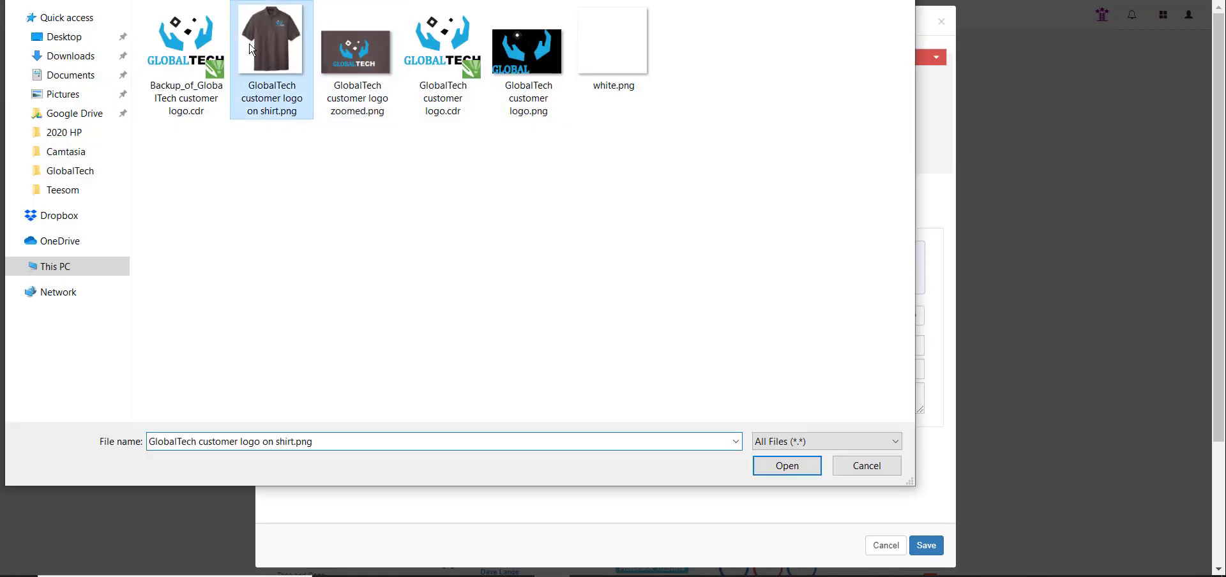
pyautogui.click(792, 469)
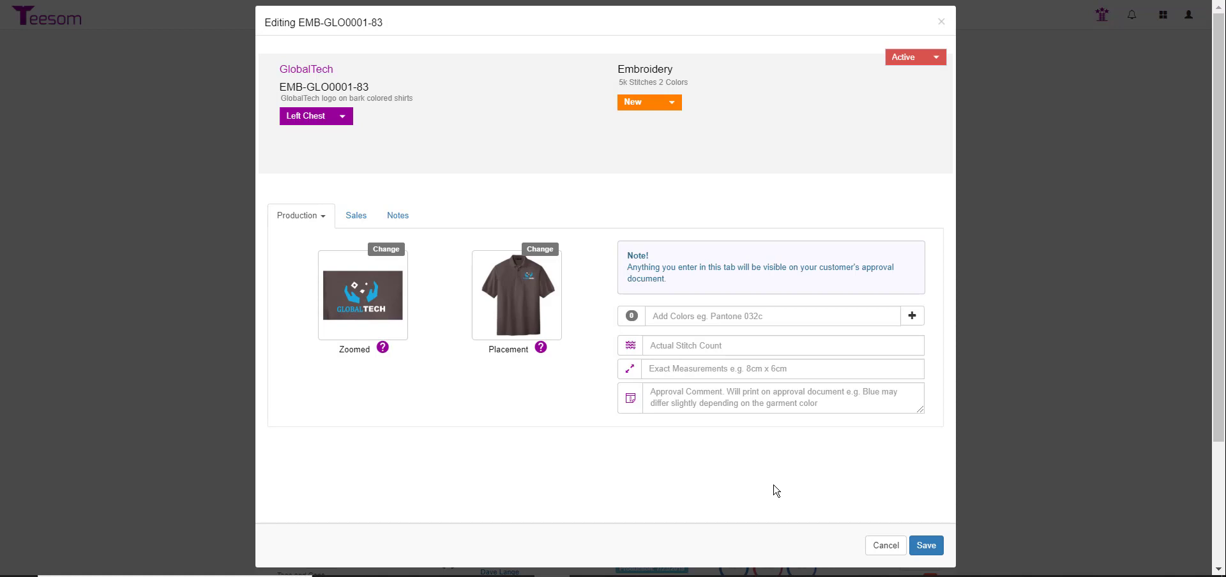
# - Add the two production colors "light blue 1755" and "white 1801" to the artwork
pyautogui.click(680, 314)
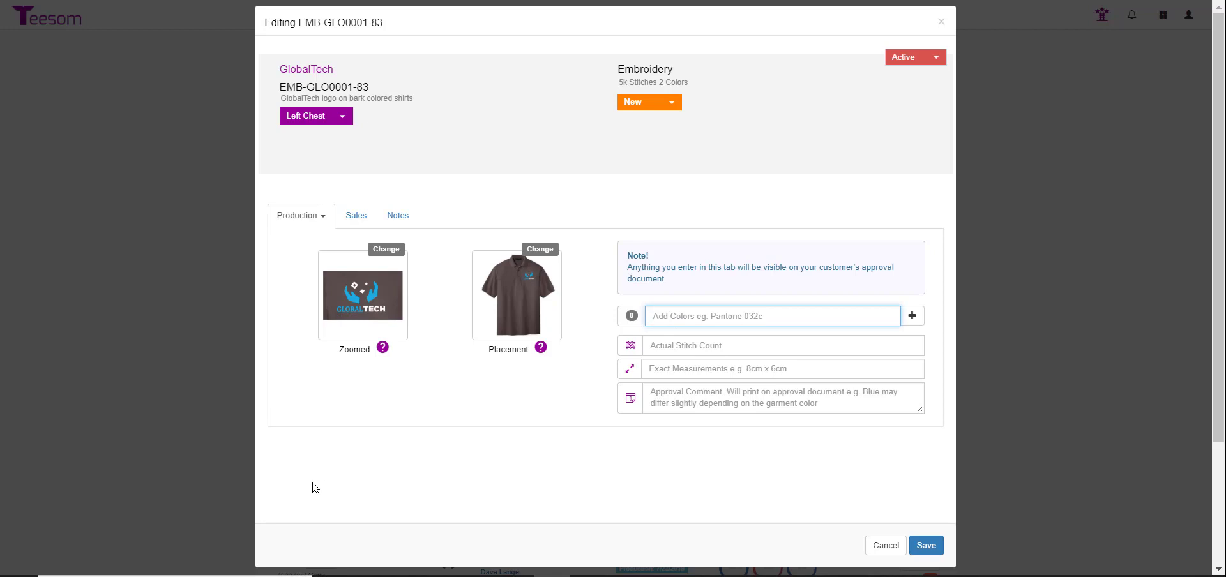
pyautogui.write('light blue 1755')
pyautogui.press('Return')
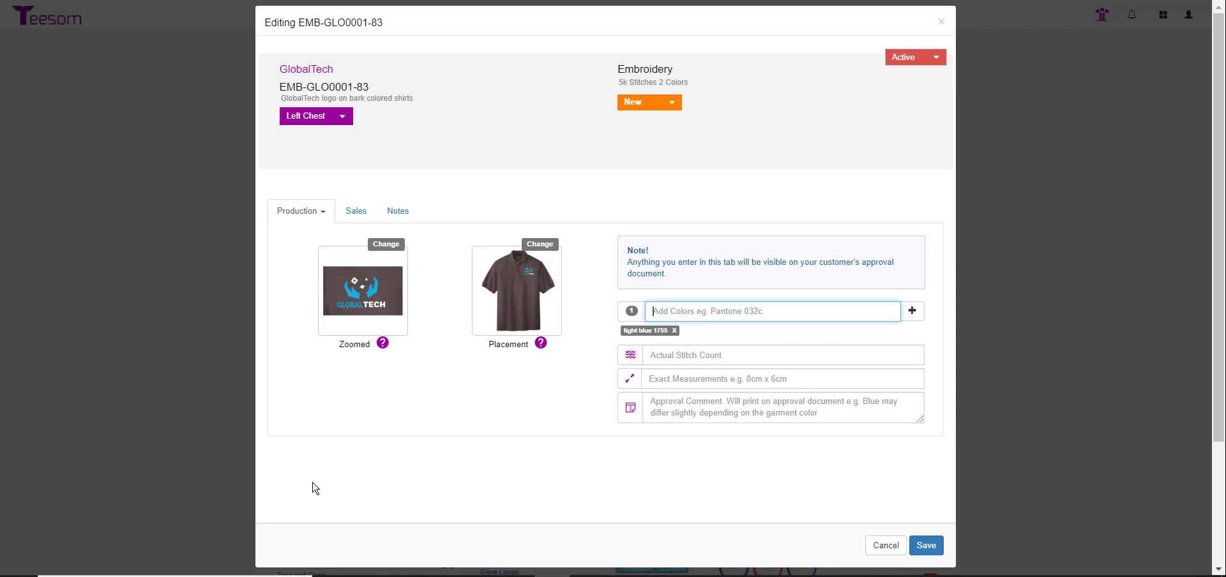
pyautogui.write('white 1801')
pyautogui.press('Return')
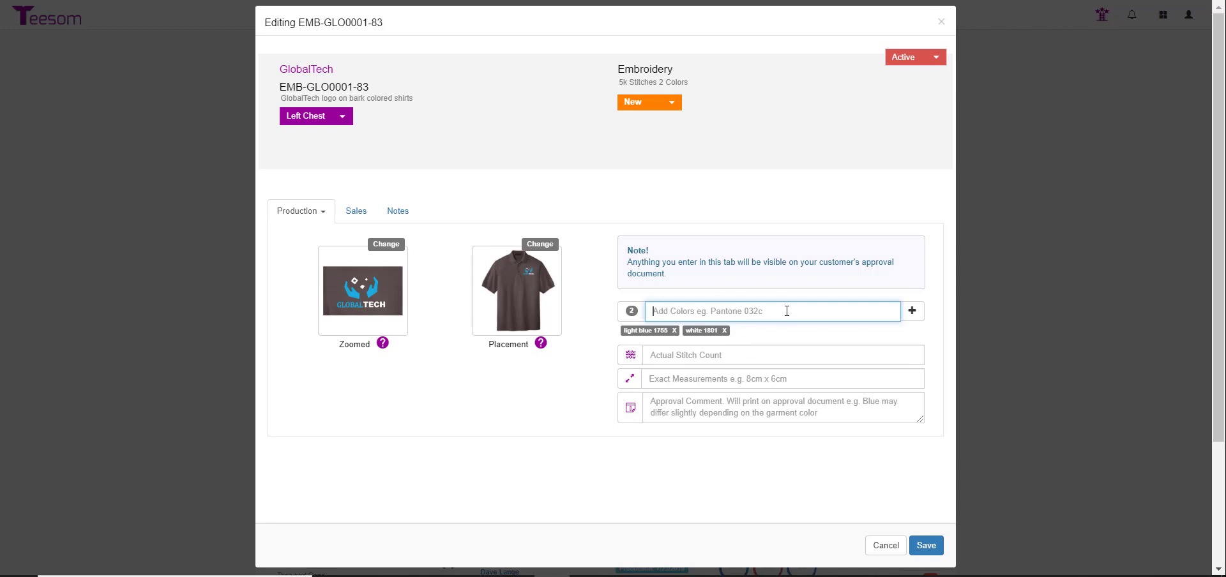
# - Check the quoted stitch count, and set the actual stitch count to 4523 and the exact measurements to 3.5" wide
pyautogui.click(733, 355)
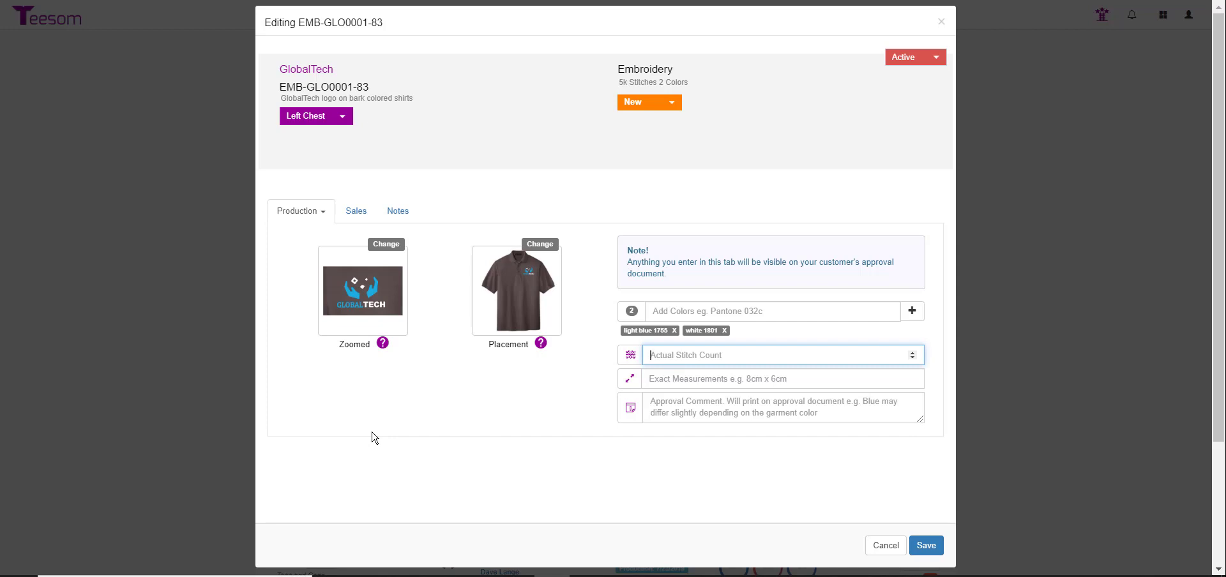
pyautogui.click(356, 211)
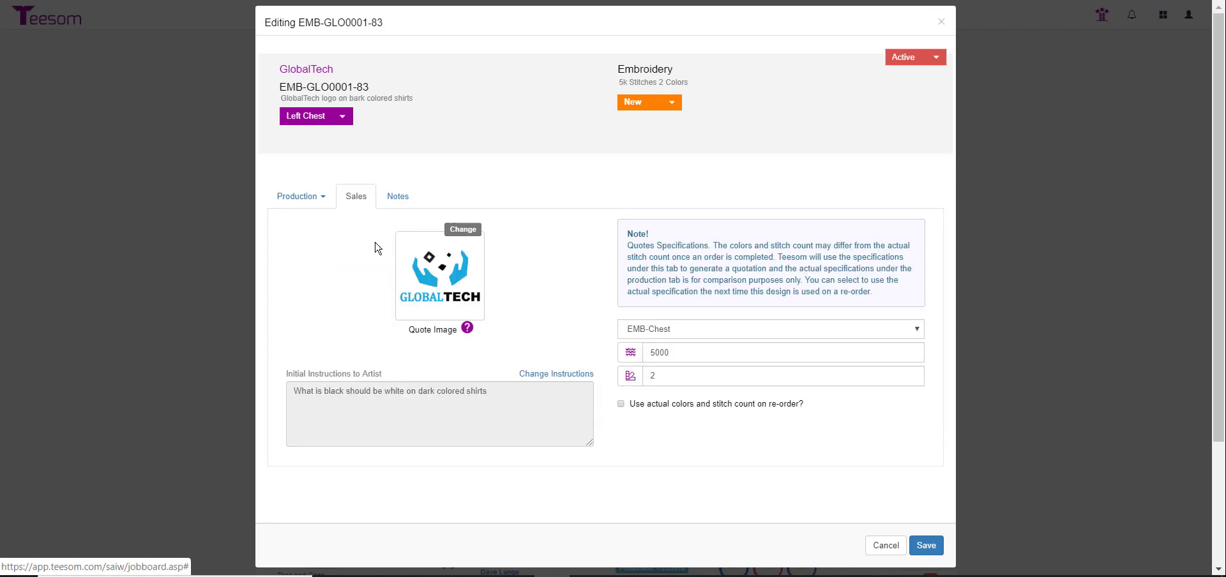
pyautogui.click(676, 353)
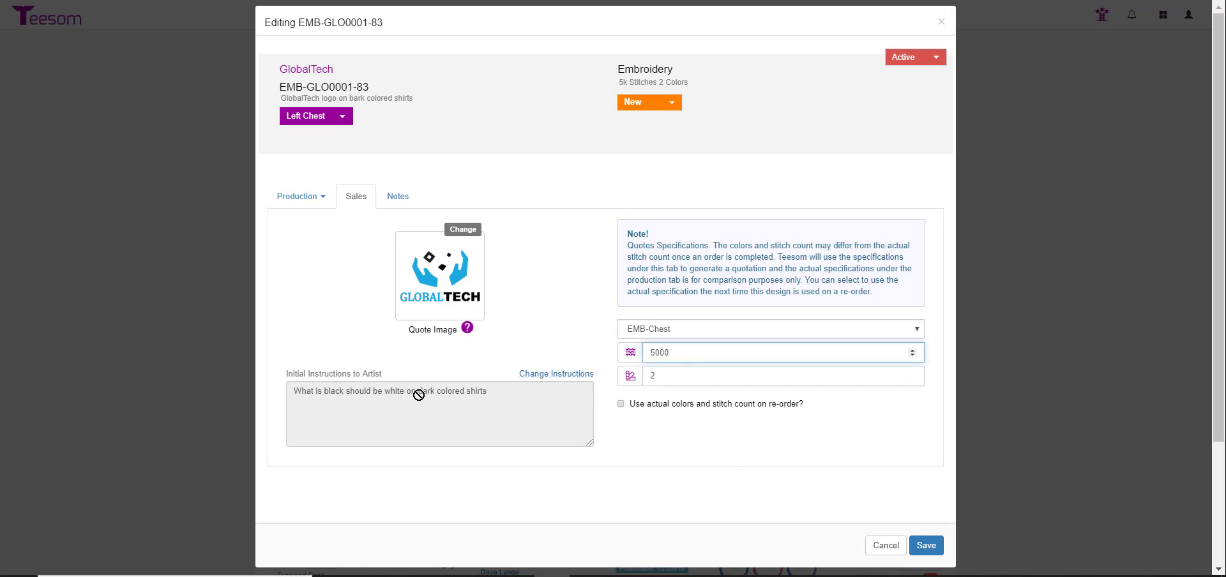
pyautogui.click(301, 198)
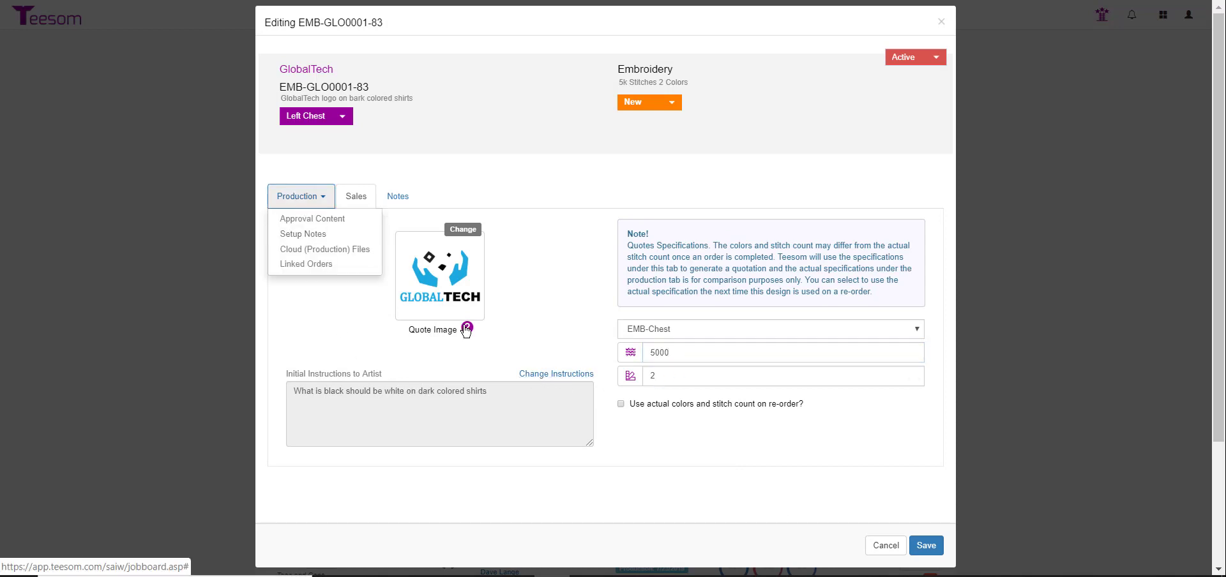
pyautogui.click(286, 218)
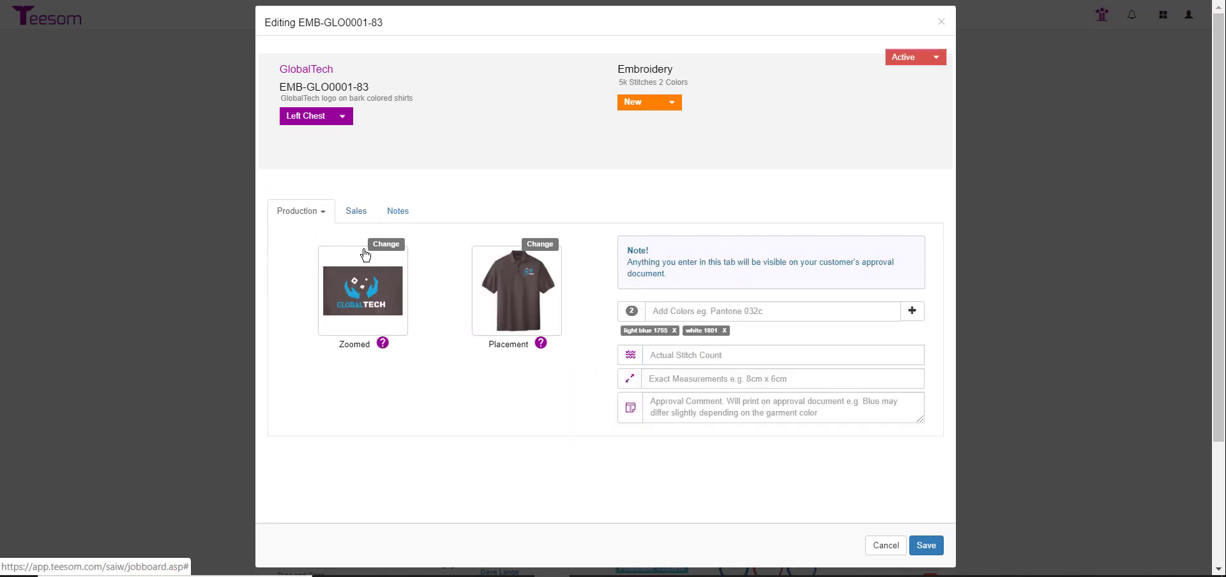
pyautogui.click(673, 358)
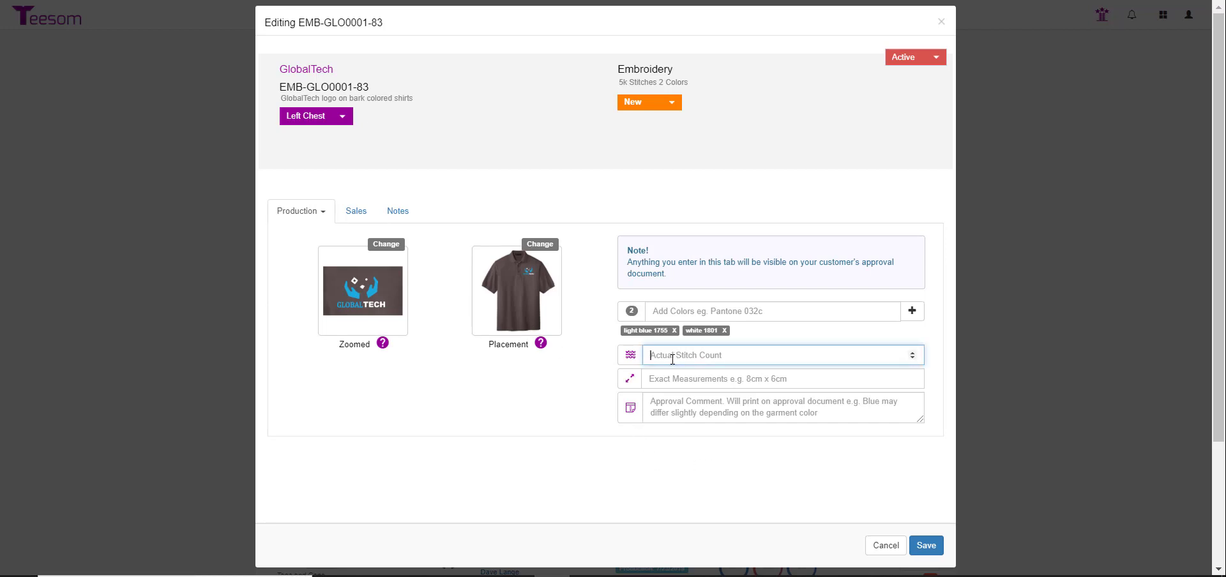
pyautogui.write('4523')
pyautogui.click(663, 372)
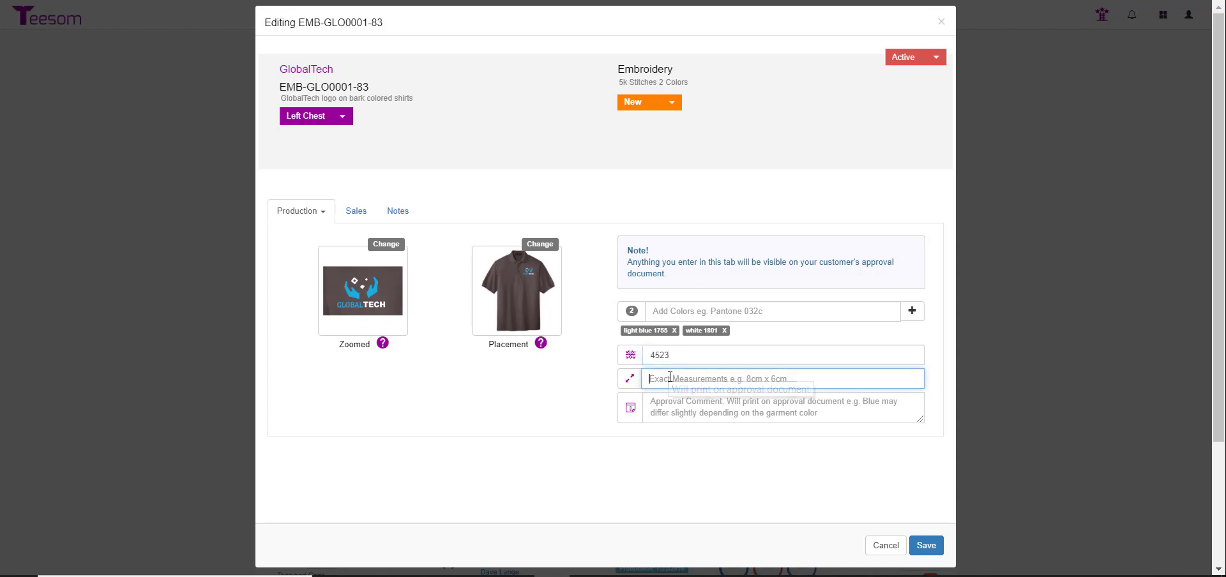
pyautogui.write('3.5"')
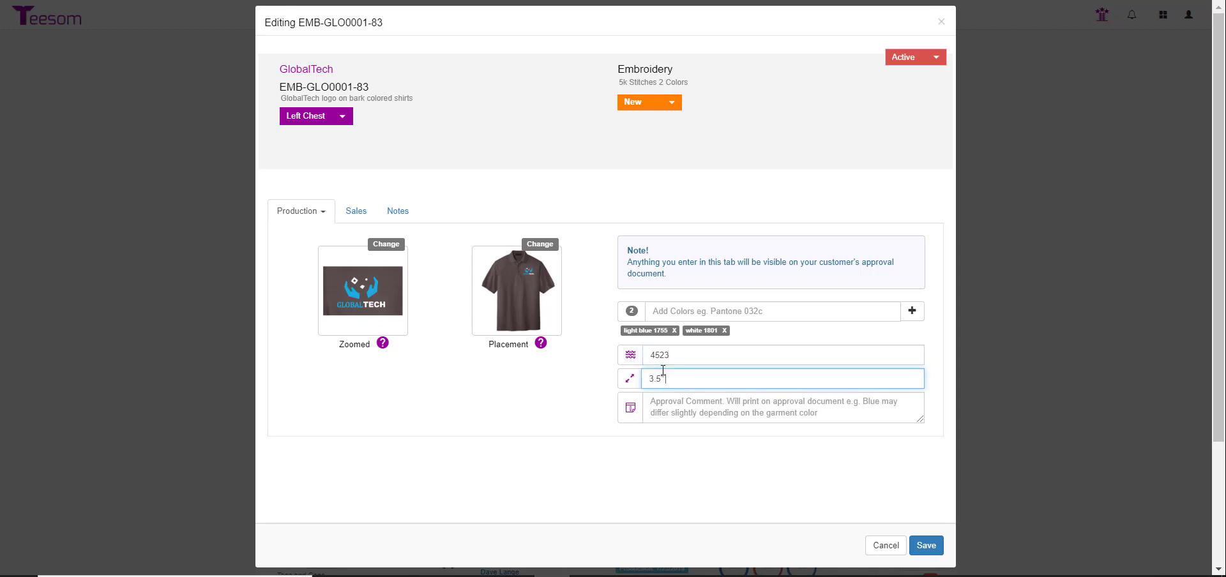
pyautogui.write(' wide')
# - Enter the approval comment "What is black in the design will be white on dark colored shirts" and save the artwork as ready for approval
pyautogui.click(665, 416)
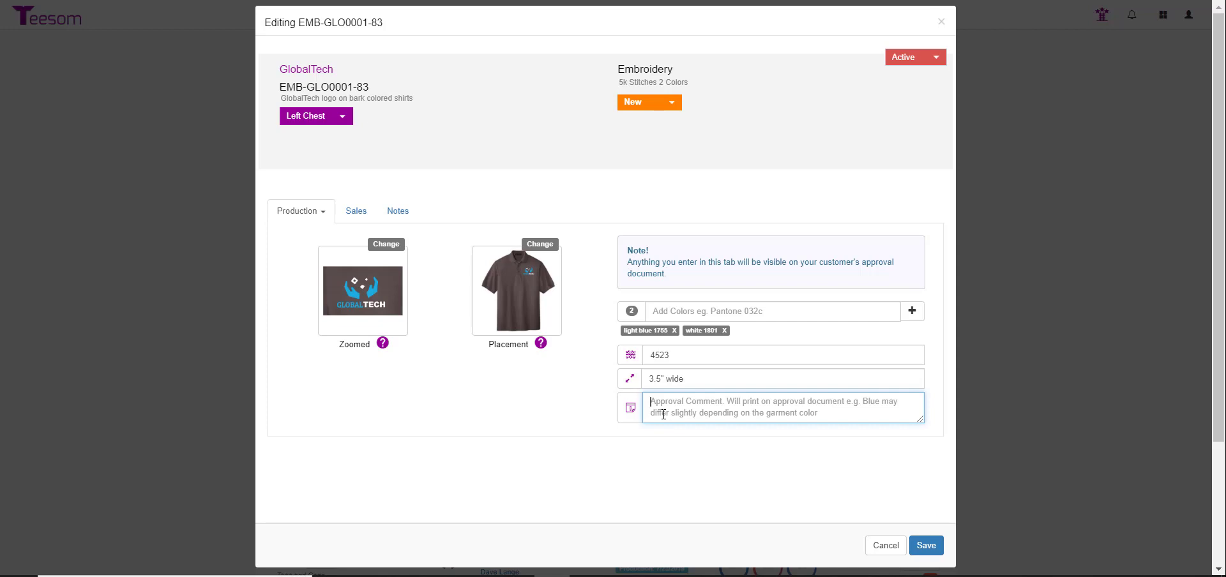
pyautogui.write('What is')
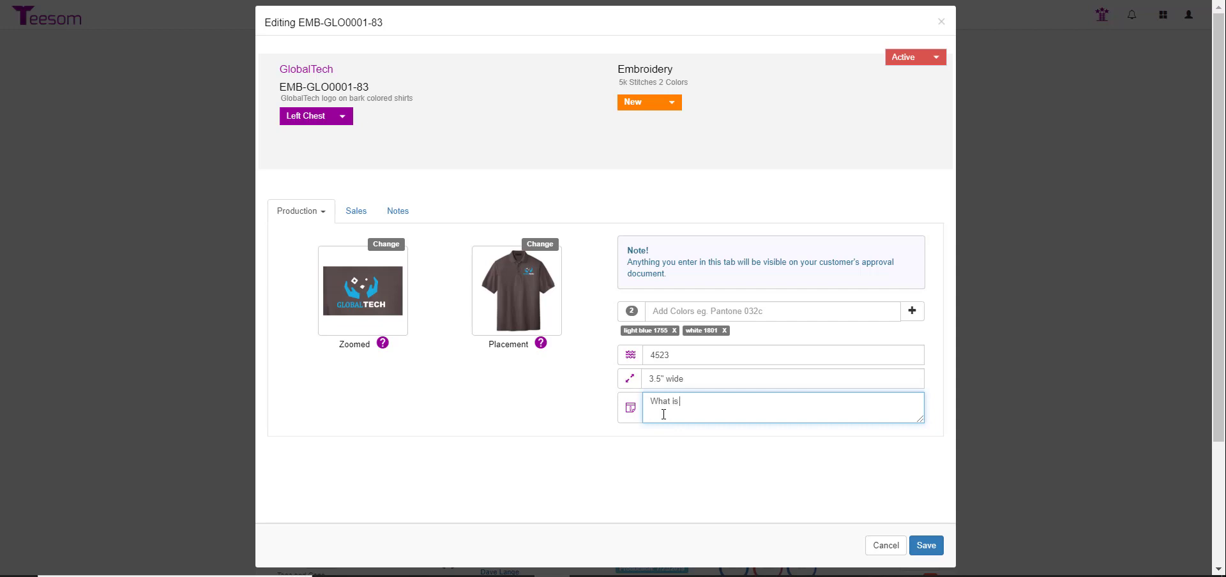
pyautogui.write(' black in the design will be white on dark')
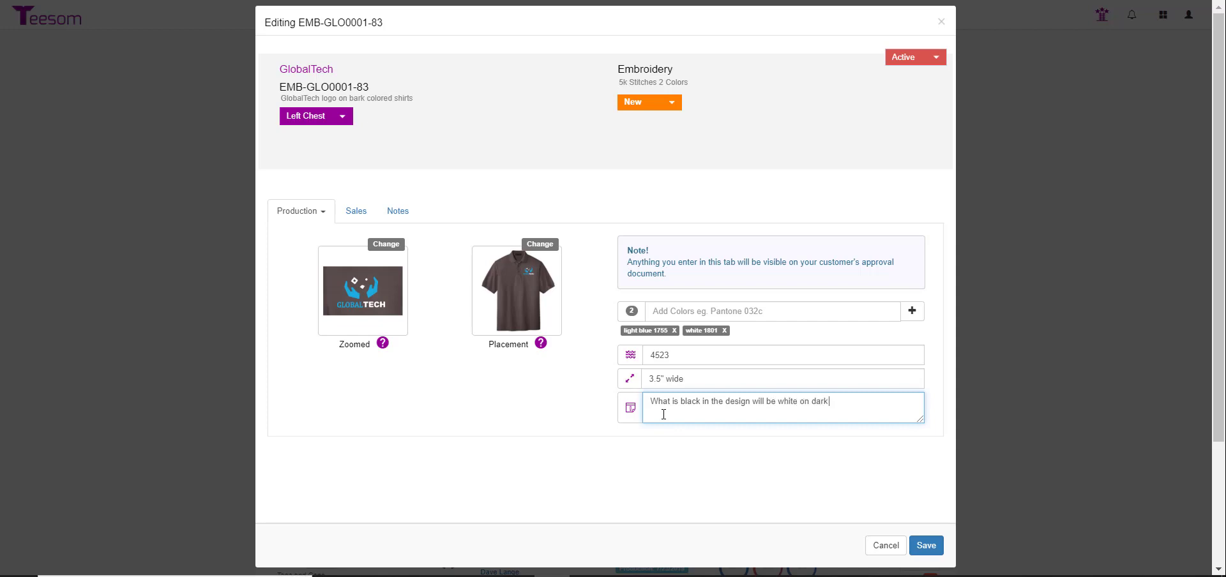
pyautogui.write(' colored shirts.')
pyautogui.click(926, 546)
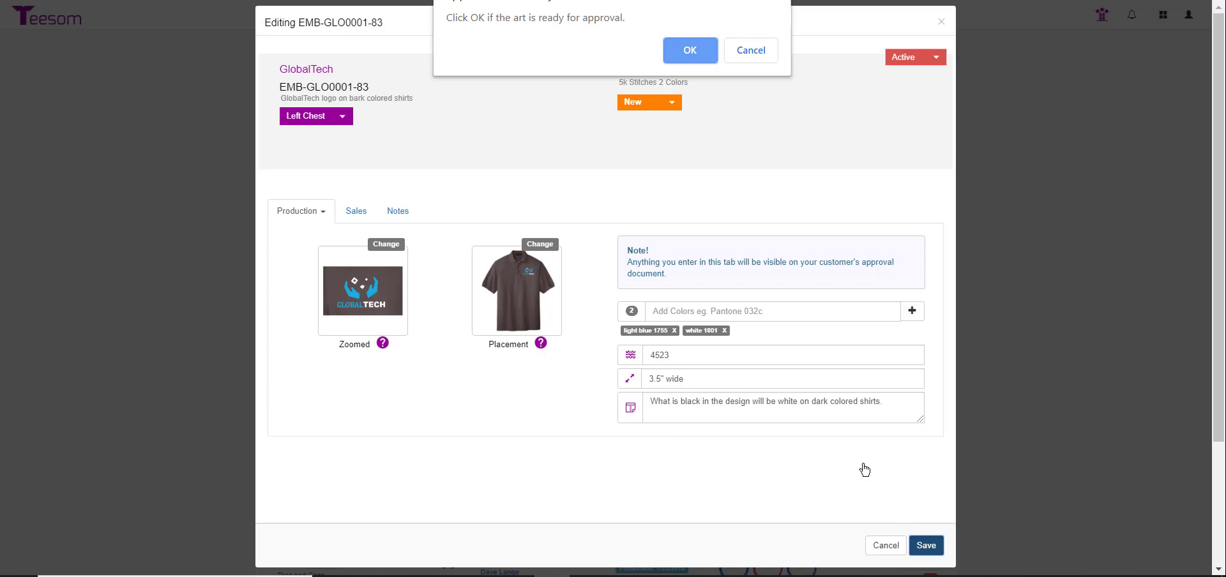
pyautogui.click(690, 57)
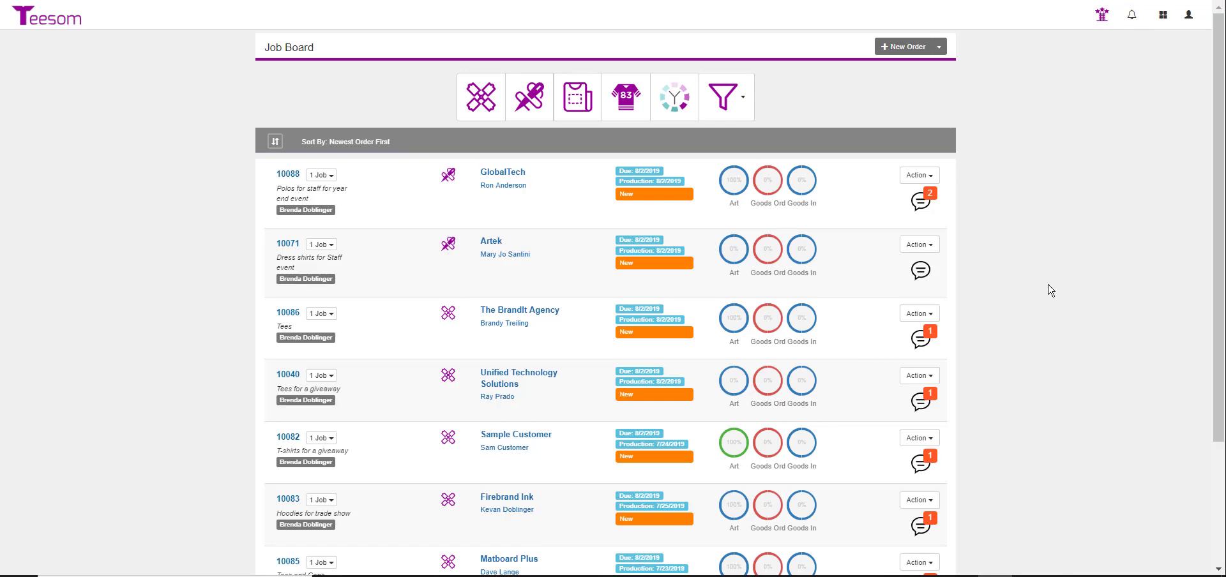
# - Start an approval request for the GlobalTech order, with imprint and product row approval and secure OTP verification turned off
pyautogui.moveTo(734, 193)
pyautogui.click(914, 180)
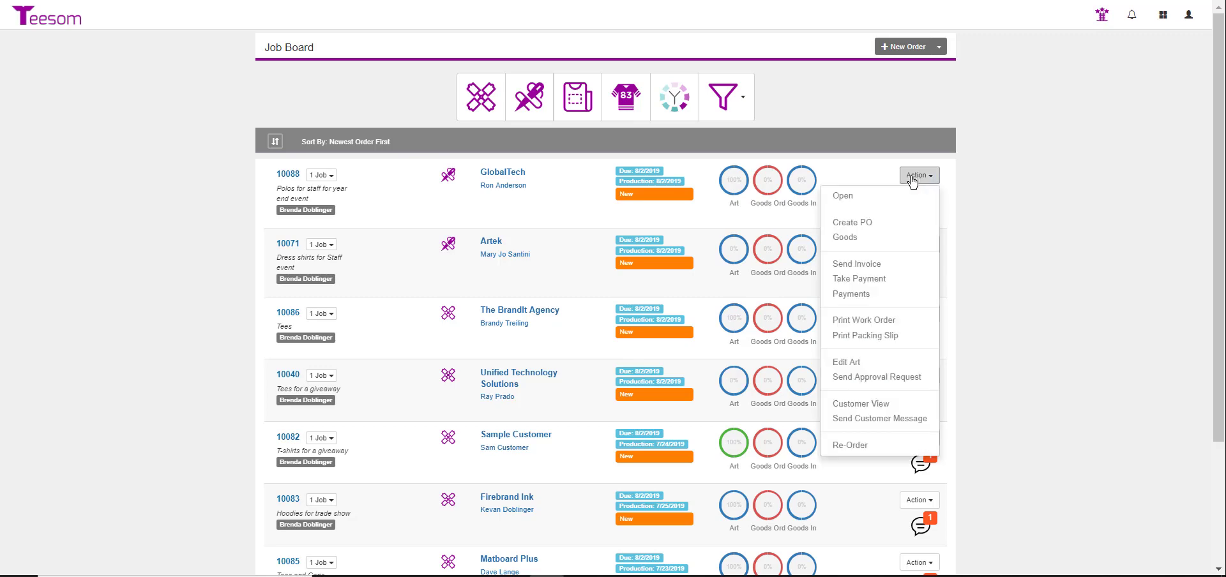
pyautogui.click(923, 379)
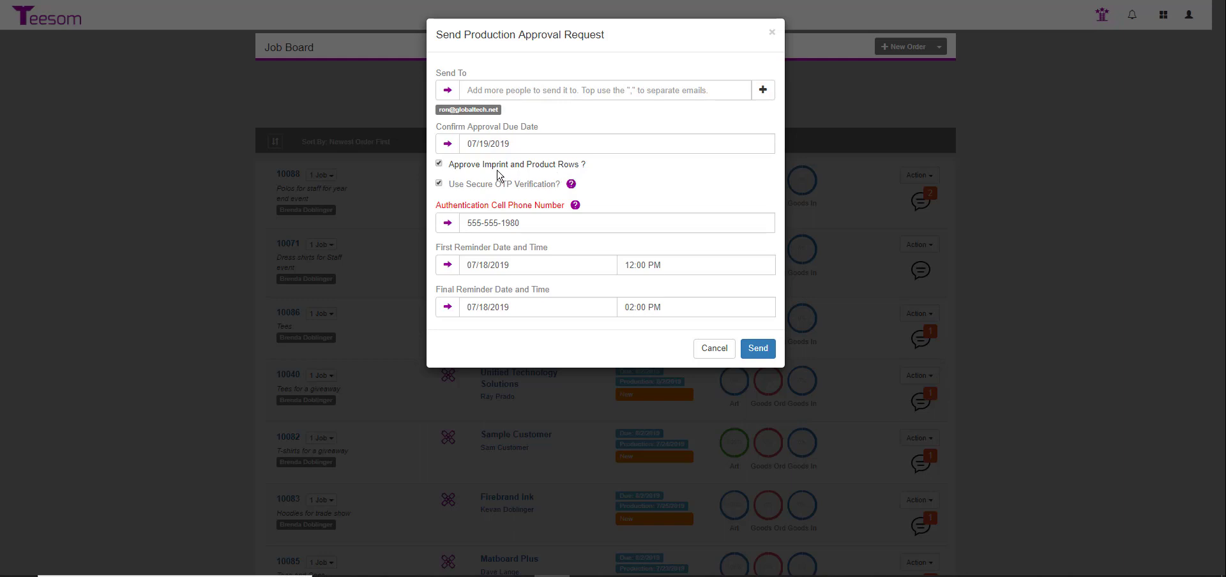
pyautogui.click(439, 164)
pyautogui.click(439, 184)
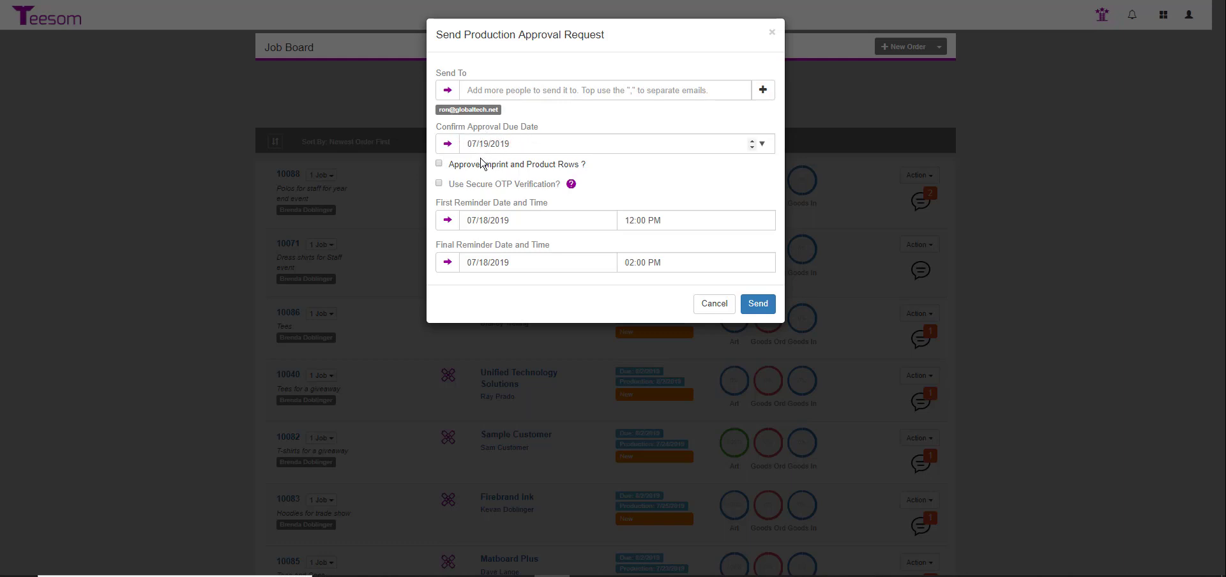
# - Set the first reminder date of the approval request to 07/16/2019
pyautogui.click(482, 225)
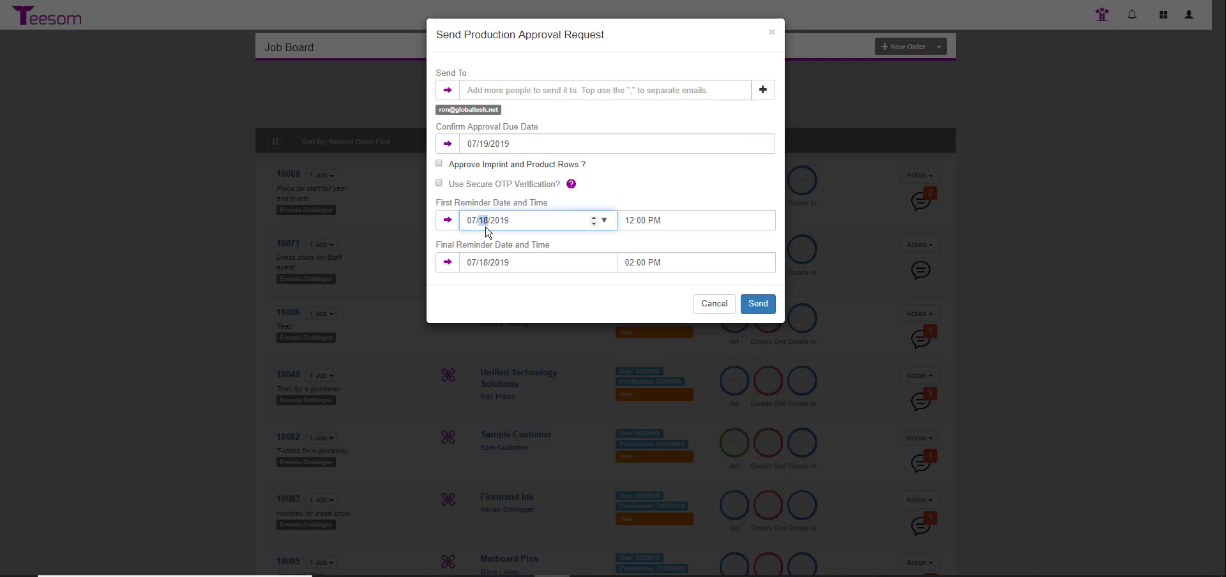
pyautogui.click(605, 220)
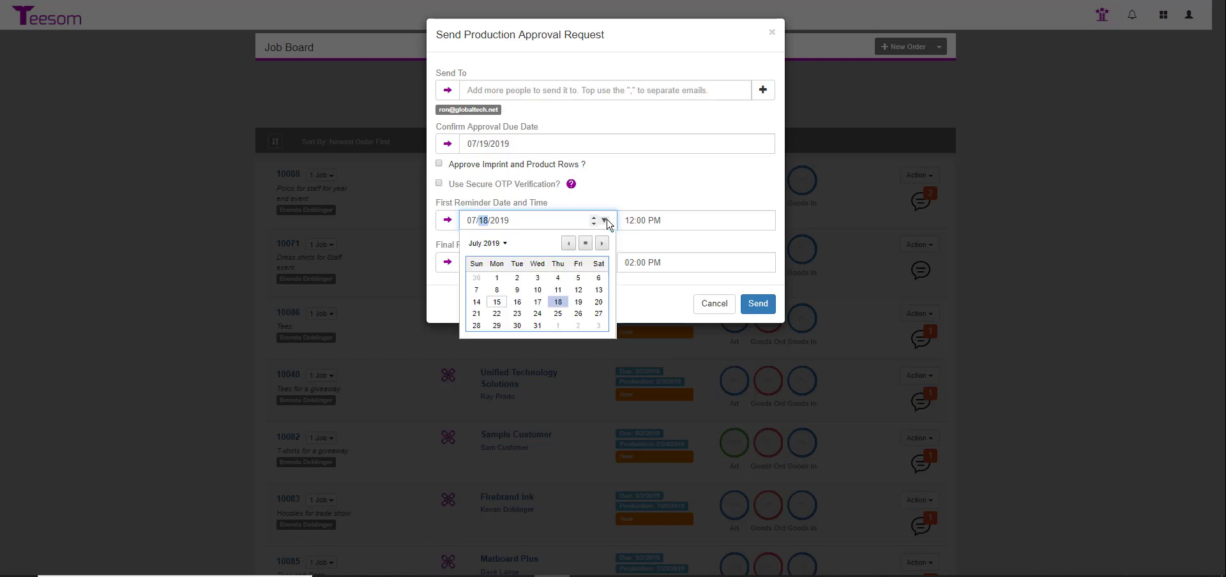
pyautogui.click(518, 303)
# - Set the final reminder date to 07/17/2019 and send the production approval request
pyautogui.click(484, 263)
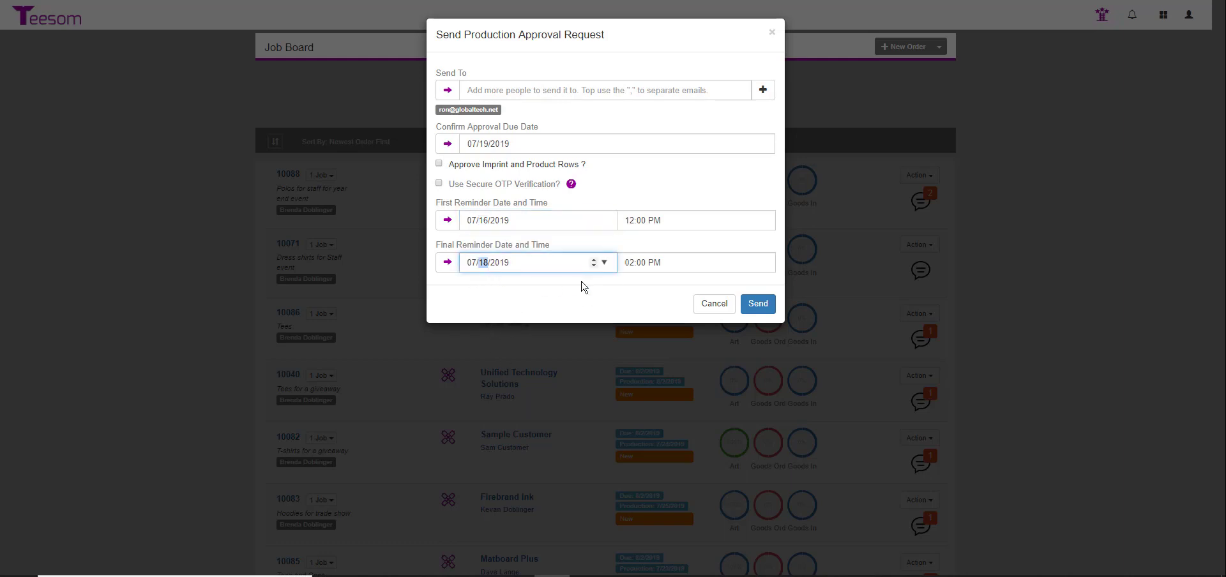
pyautogui.click(604, 262)
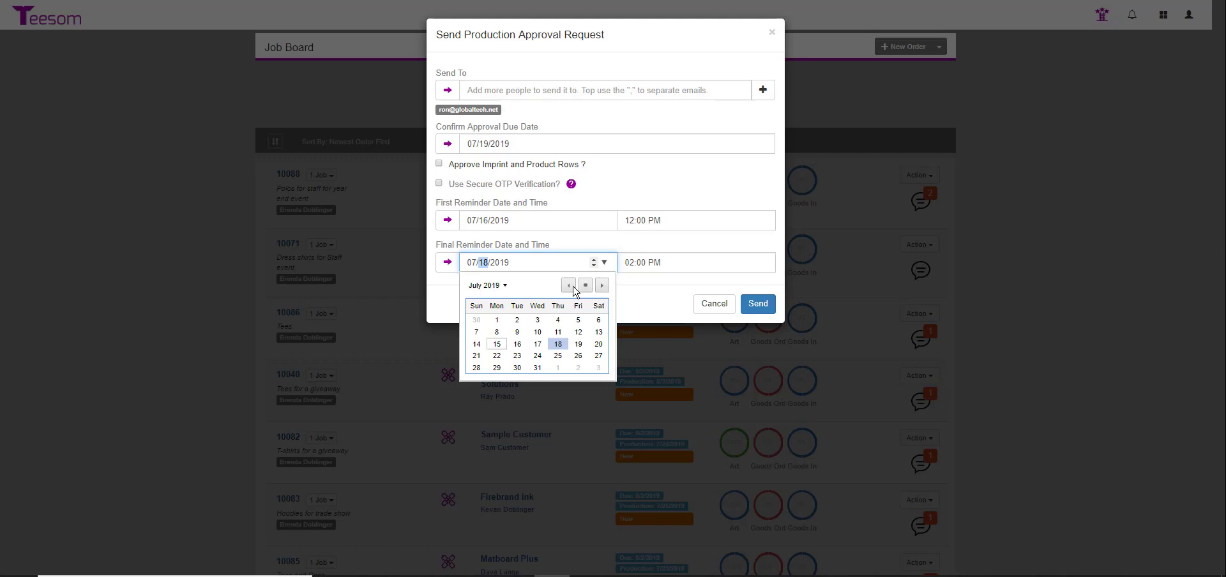
pyautogui.click(538, 345)
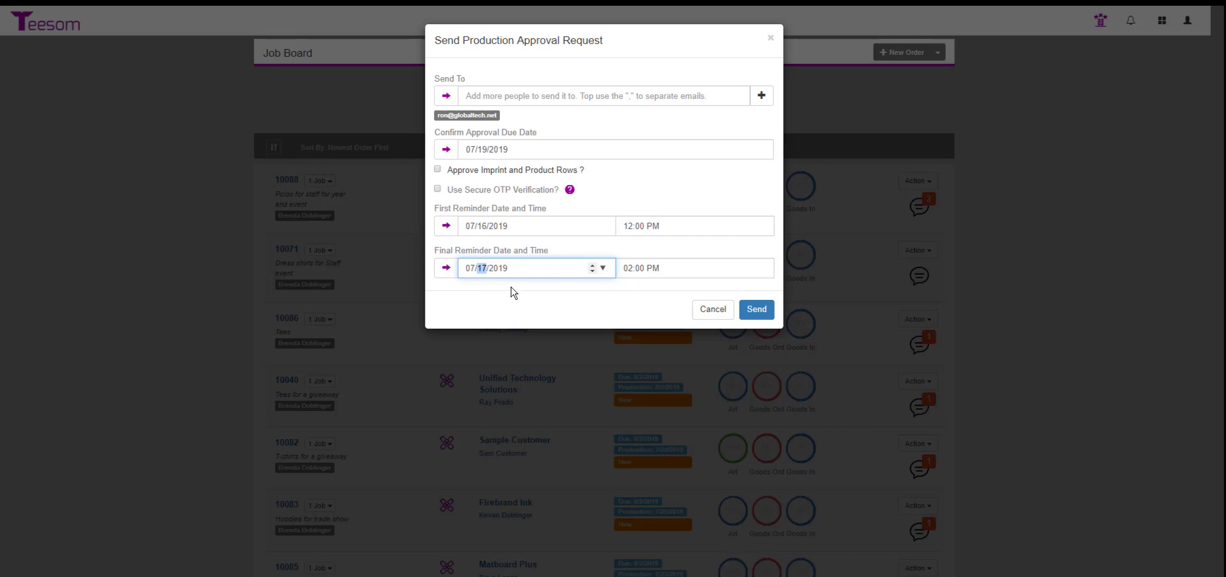
pyautogui.click(763, 314)
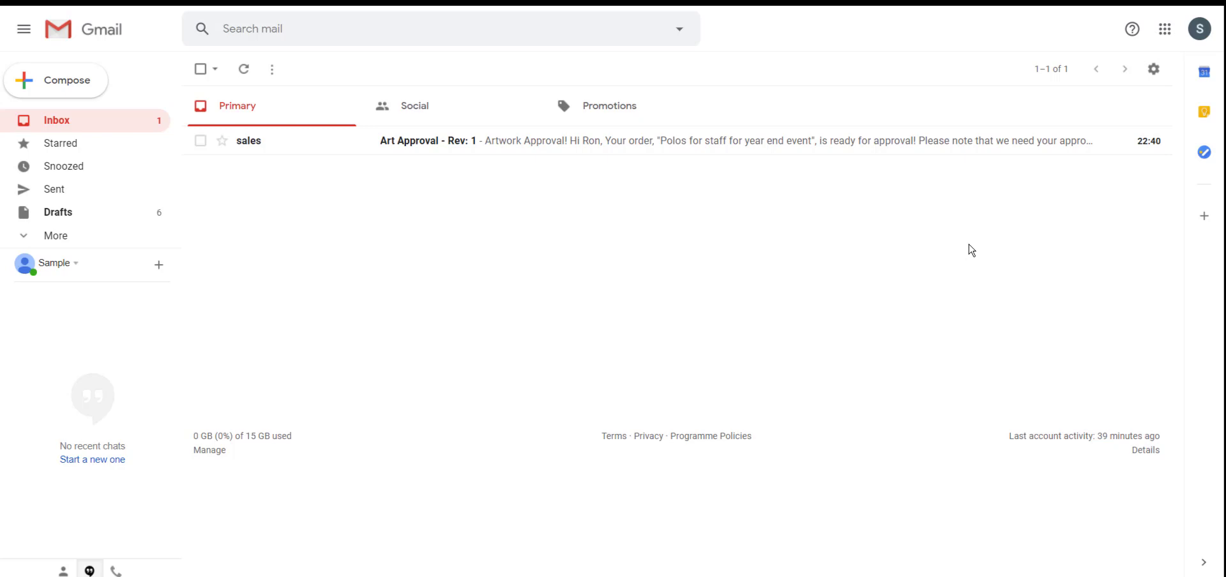
# - In the customer's Gmail inbox, read the Art Approval - Rev: 1 email and open its linked production approval
pyautogui.click(396, 141)
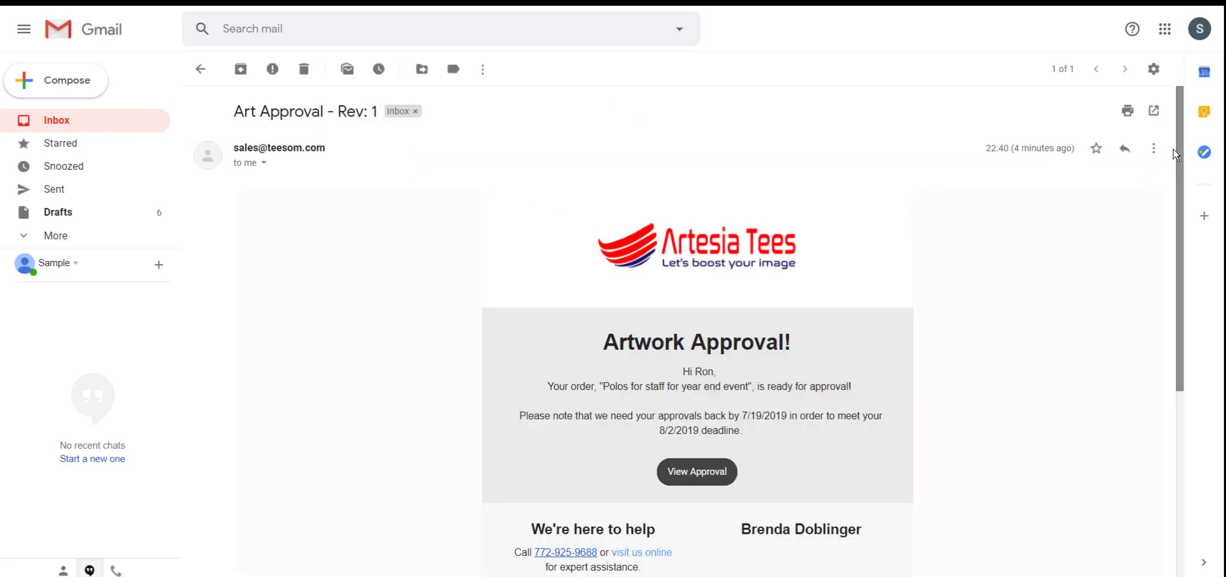
pyautogui.moveTo(1181, 146); pyautogui.dragTo(1205, 219)
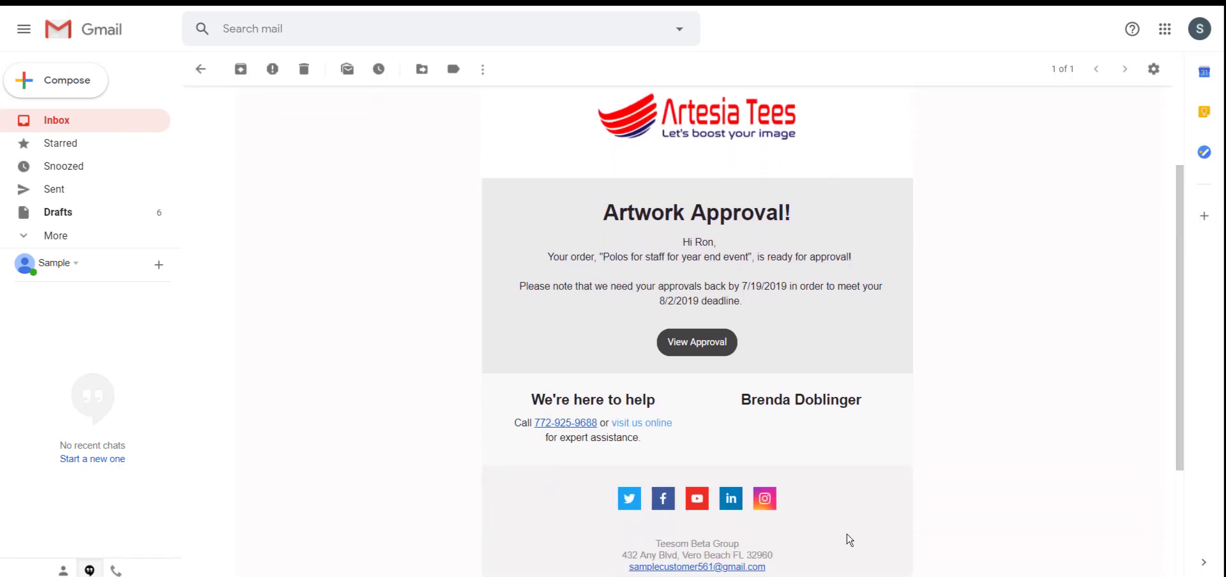
pyautogui.click(699, 346)
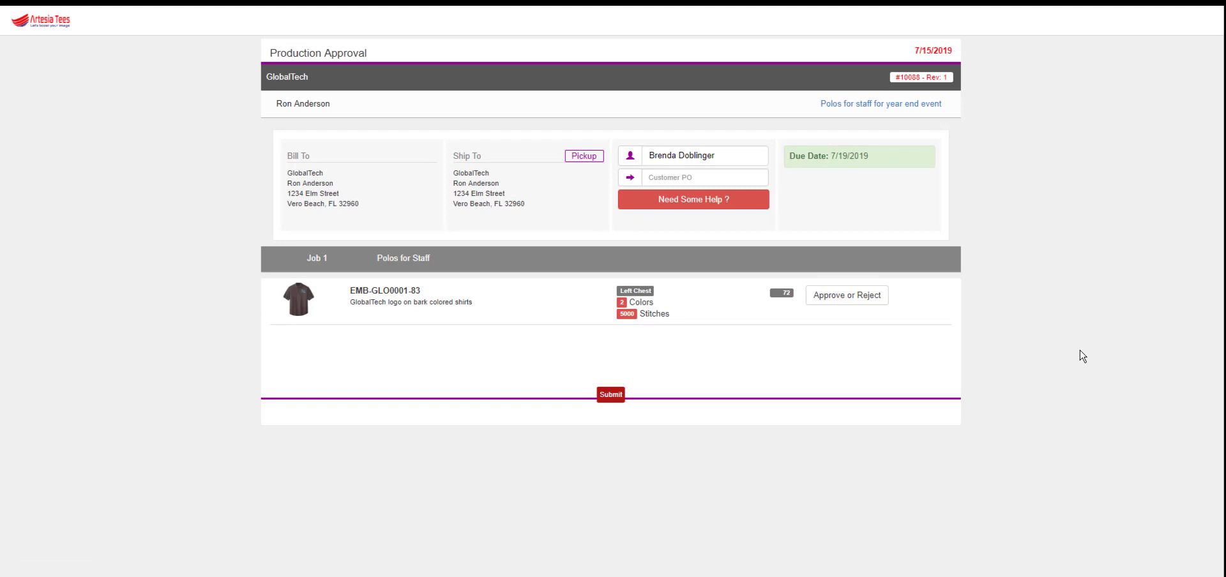
# - Review the previous notes, imprint spec, colors and approval comment of the EMB-GLO0001-83 artwork, and approve it
pyautogui.click(830, 297)
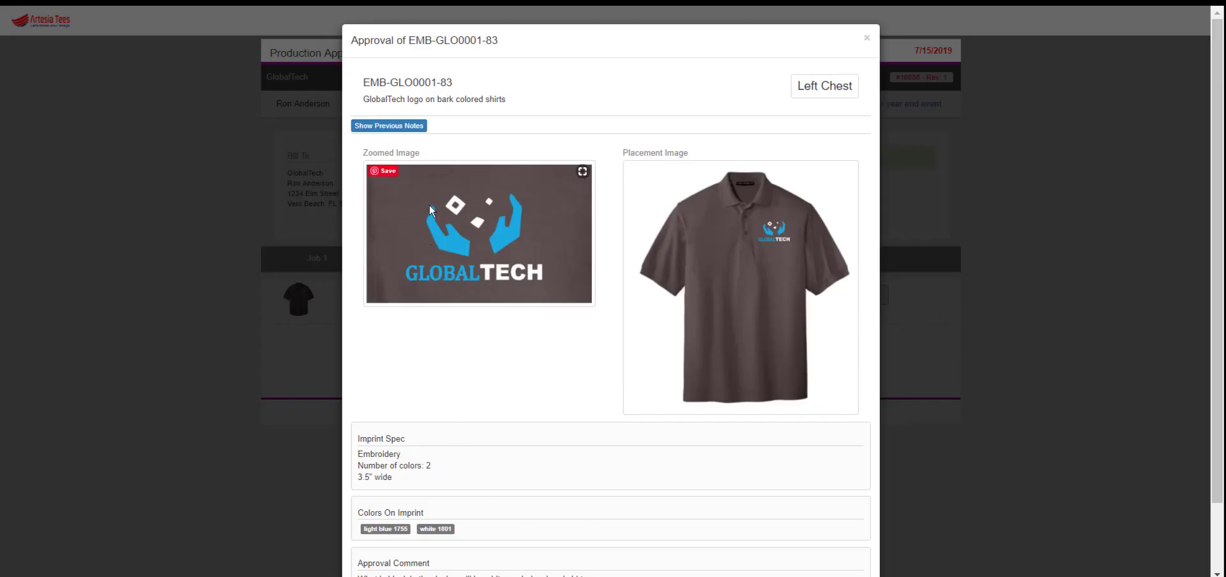
pyautogui.click(402, 126)
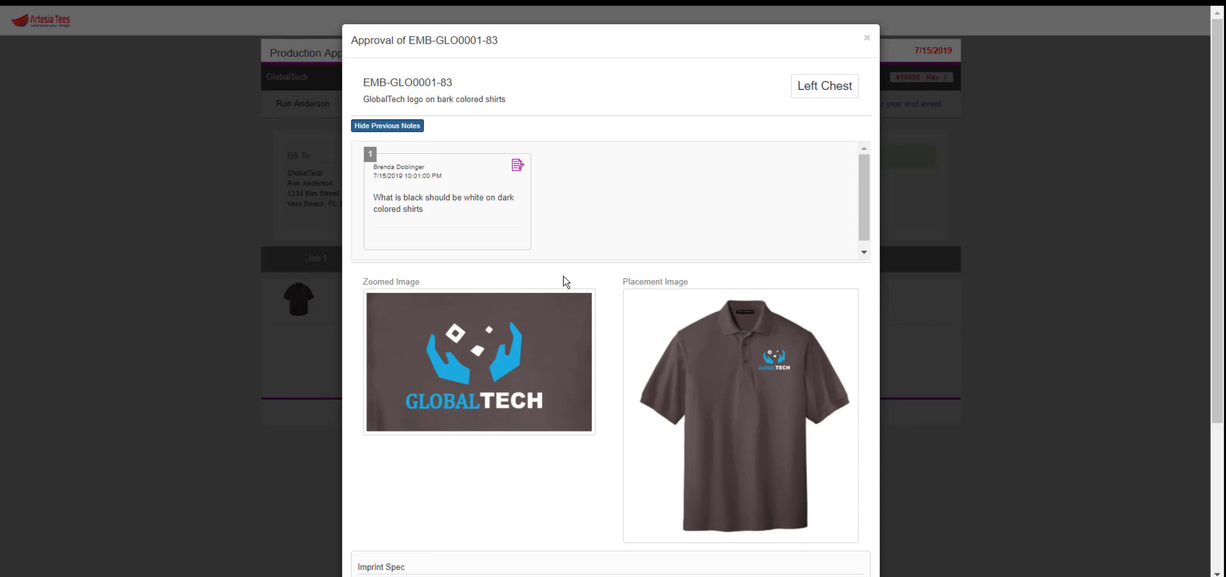
pyautogui.click(387, 126)
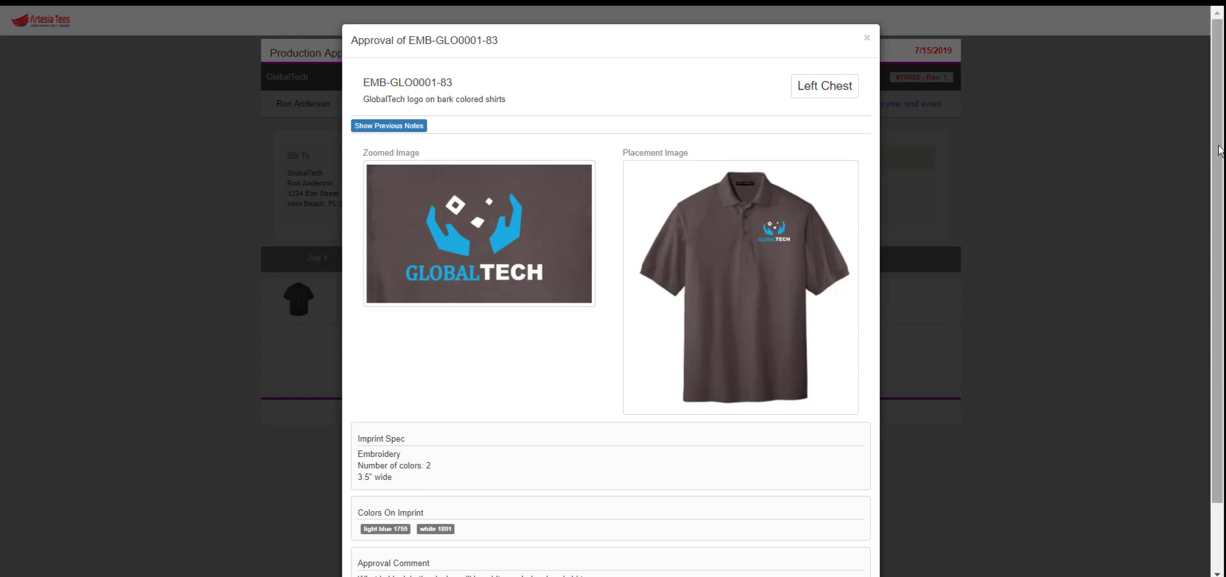
pyautogui.moveTo(1220, 150); pyautogui.dragTo(1219, 235)
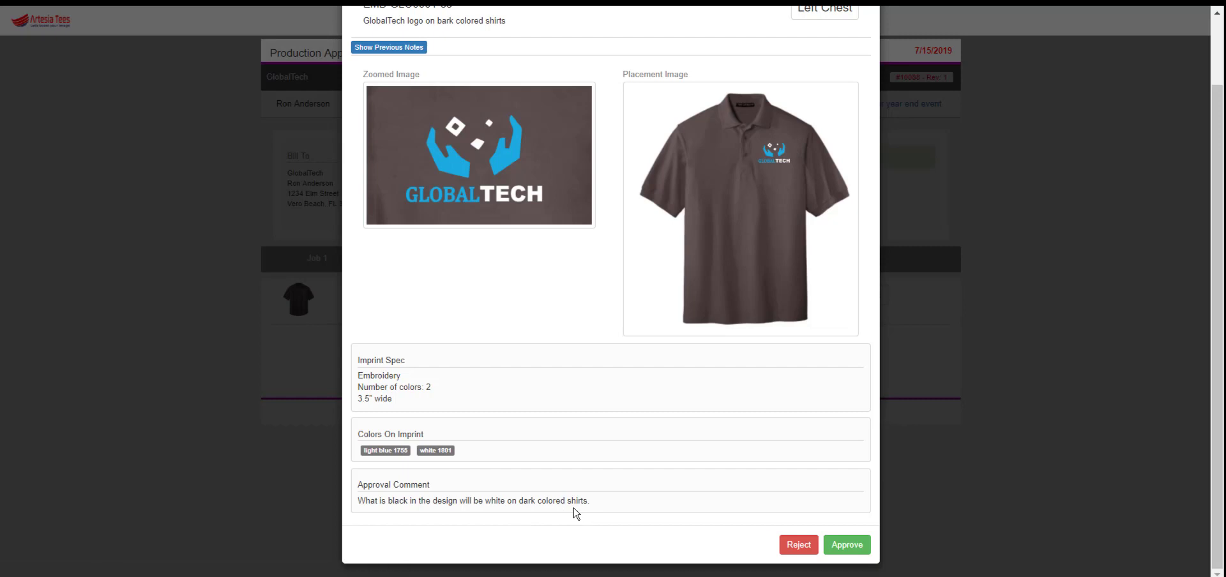
pyautogui.click(847, 545)
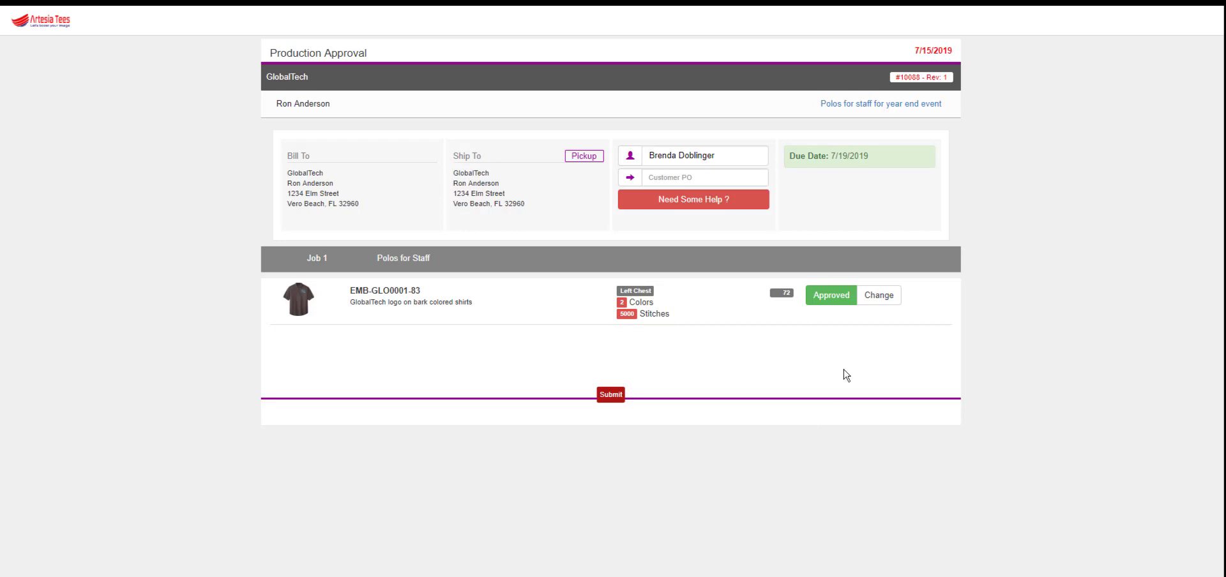
pyautogui.click(822, 300)
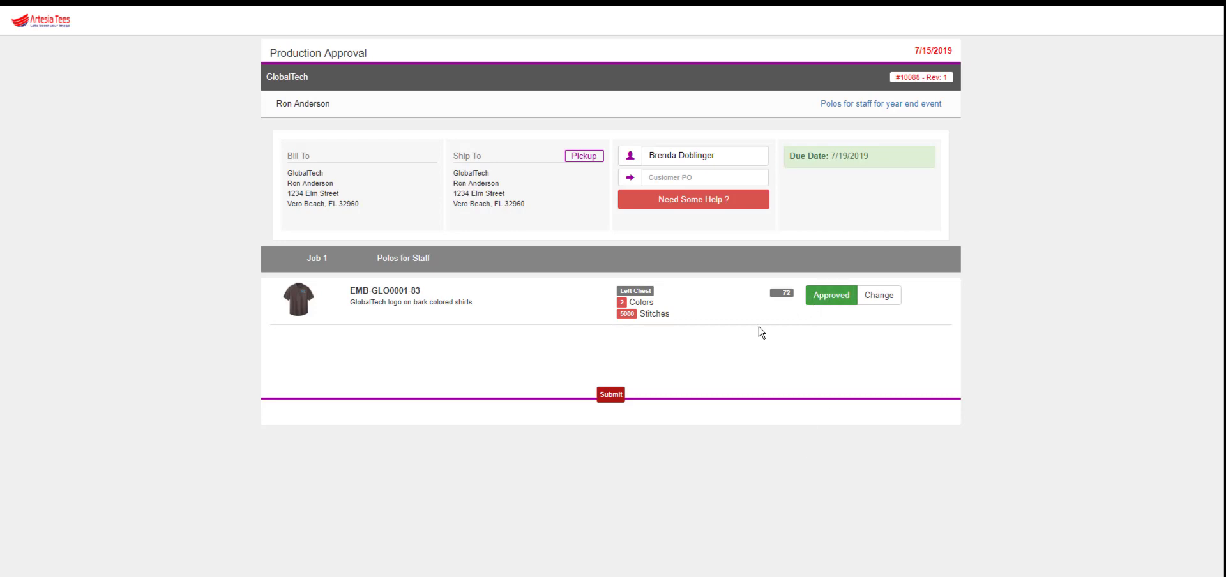
# - Acknowledge the note about additional charges for due date changes and submit the production approval
pyautogui.click(610, 394)
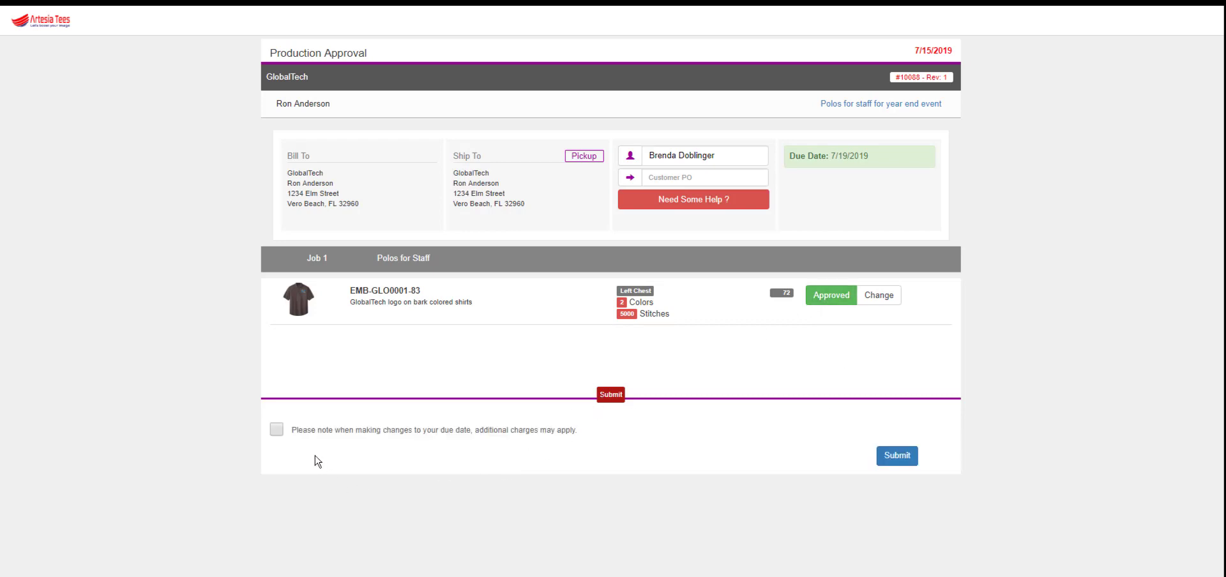
pyautogui.click(276, 431)
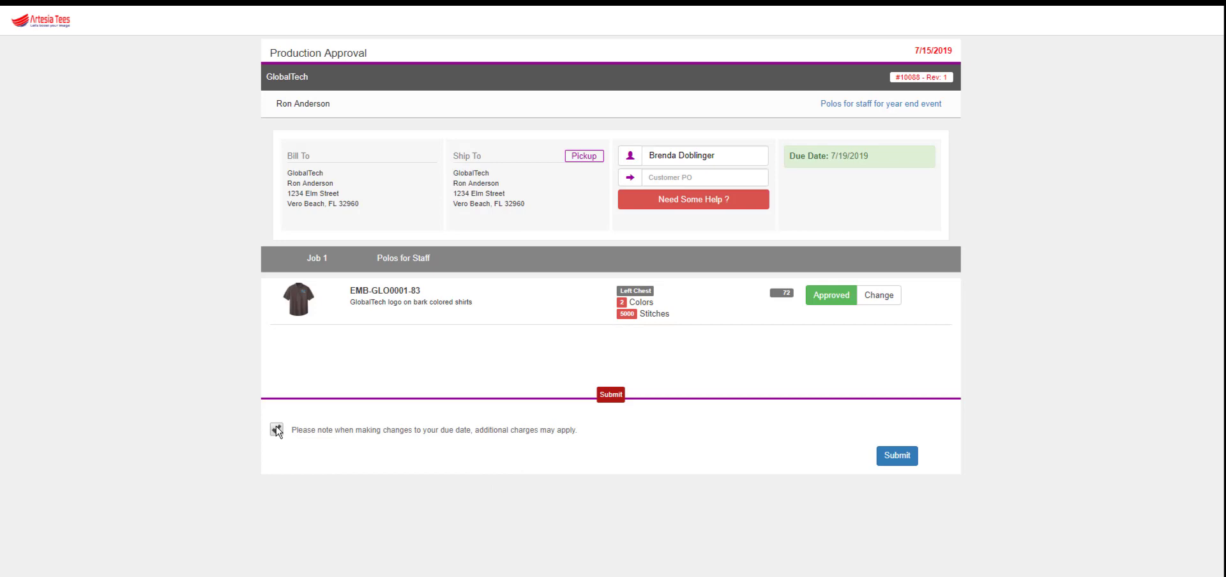
pyautogui.click(894, 458)
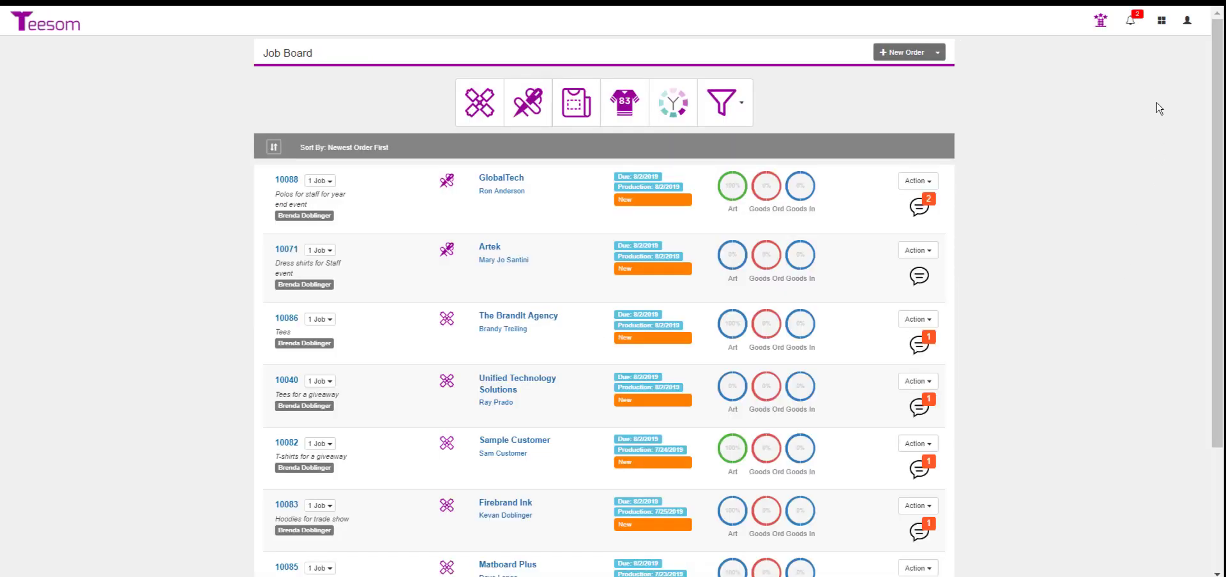
# - Back in Teesom, check the approval notifications and the GlobalTech order's art and goods-ordered status on the Job Board
pyautogui.click(1131, 23)
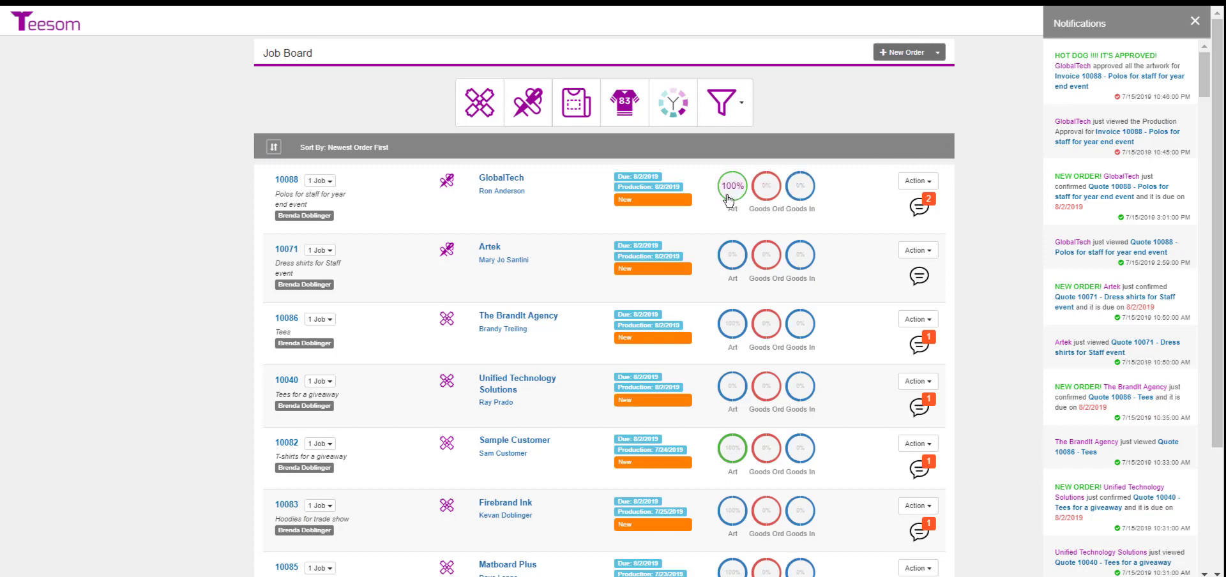
pyautogui.moveTo(729, 200)
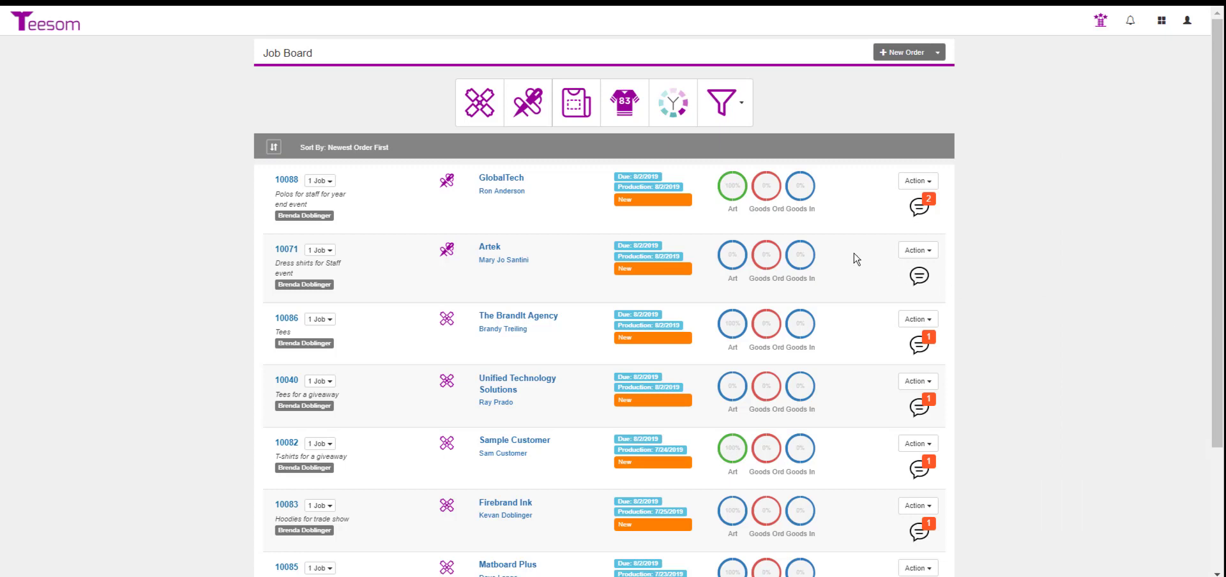
pyautogui.moveTo(769, 200)
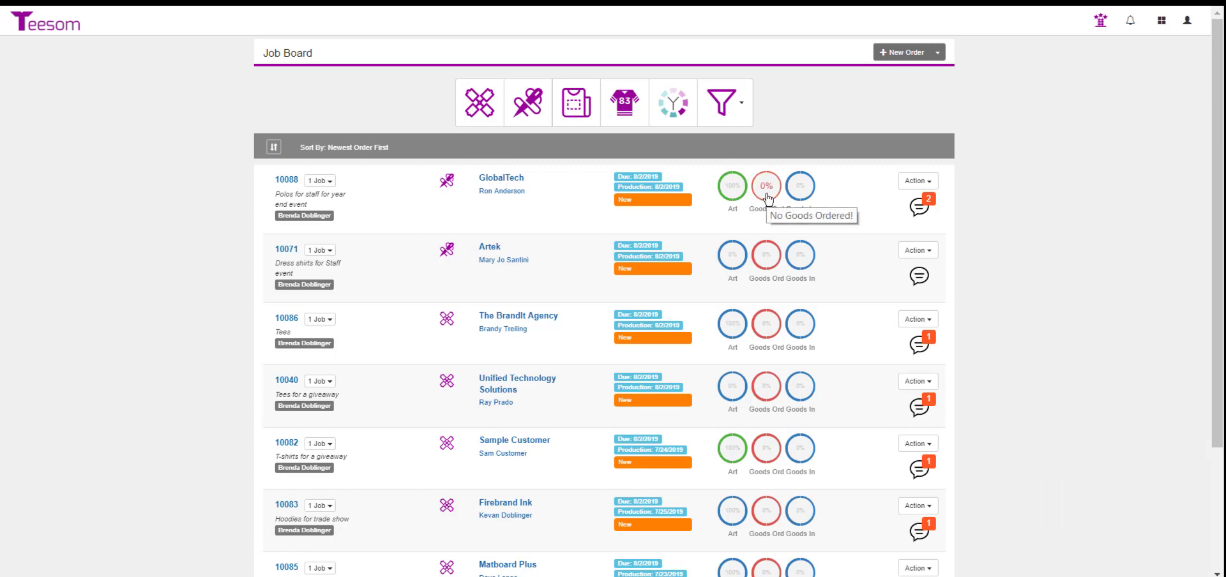